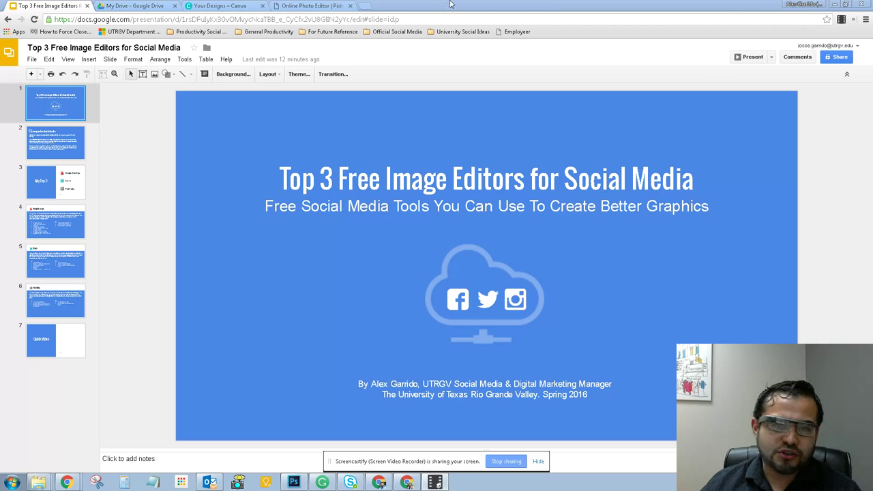
- Show slide 3, 'My Top 3', listing Google Drawings, Canva and Pixlr Editor
left_click(58, 191)
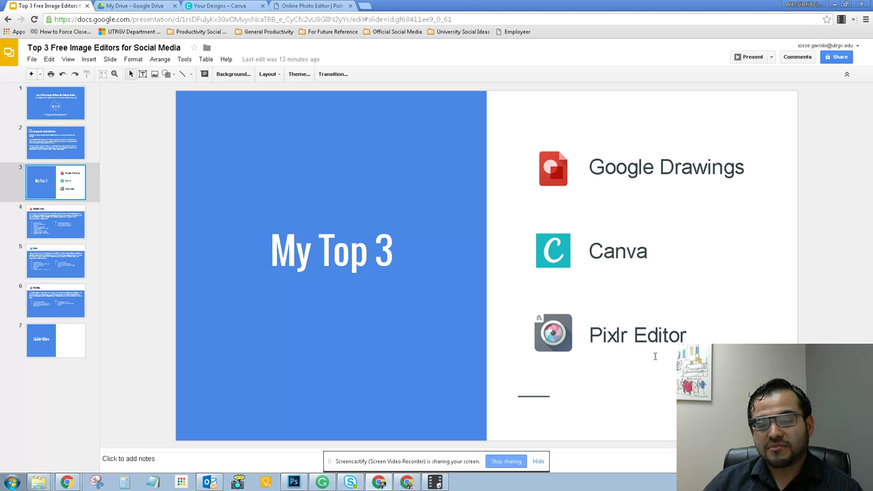
- Switch to Google Drive and briefly check the signed-in account details
left_click(135, 5)
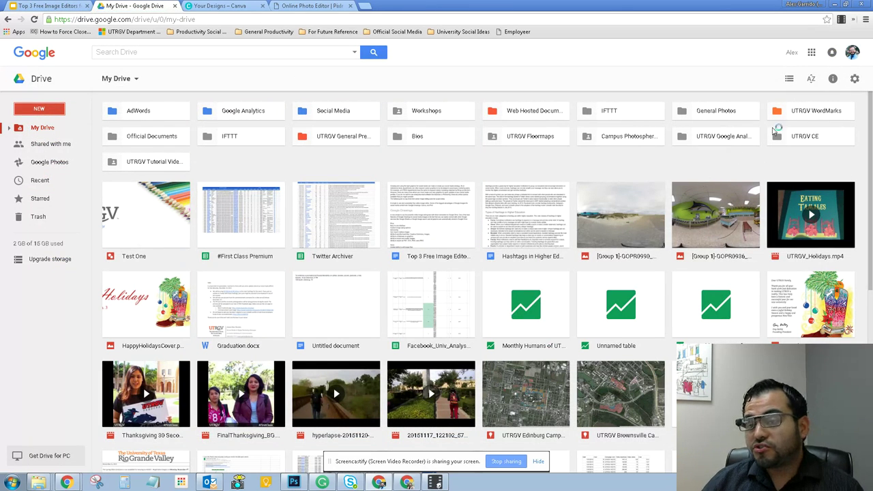
left_click(853, 52)
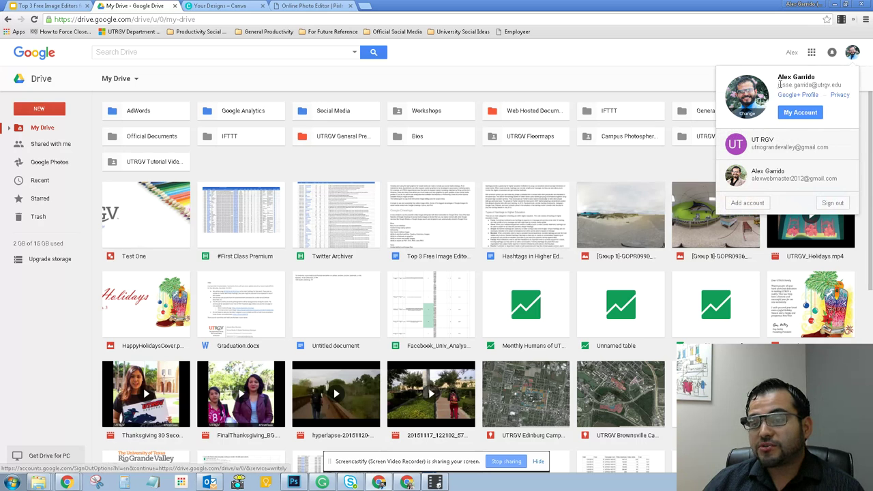
left_click_drag(777, 76, 848, 81)
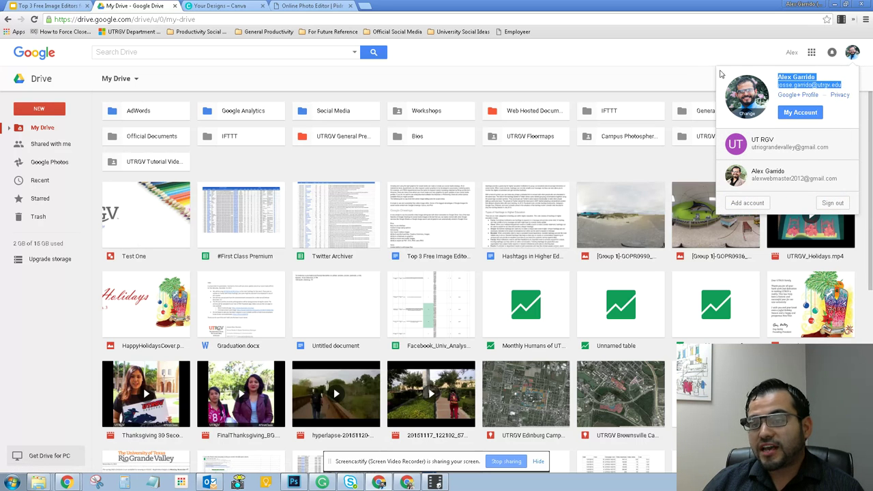
left_click(703, 72)
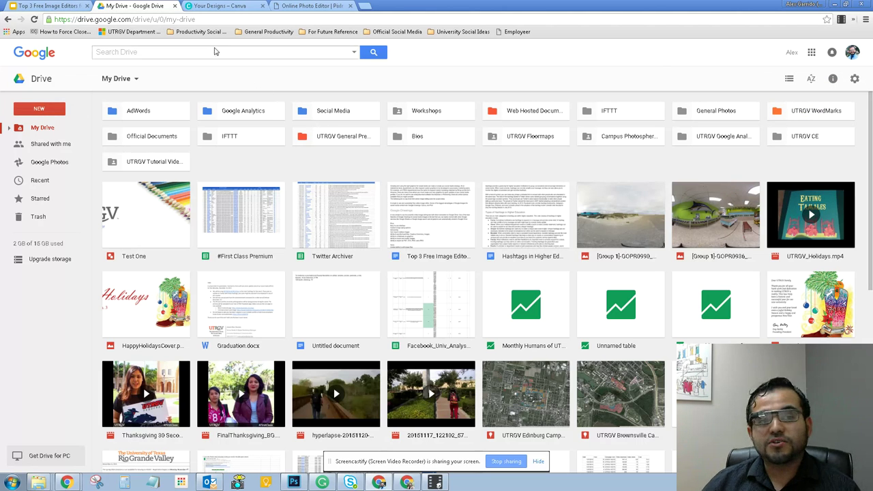
- Create a new Google Drawings file from Drive's New > More menu
left_click(40, 109)
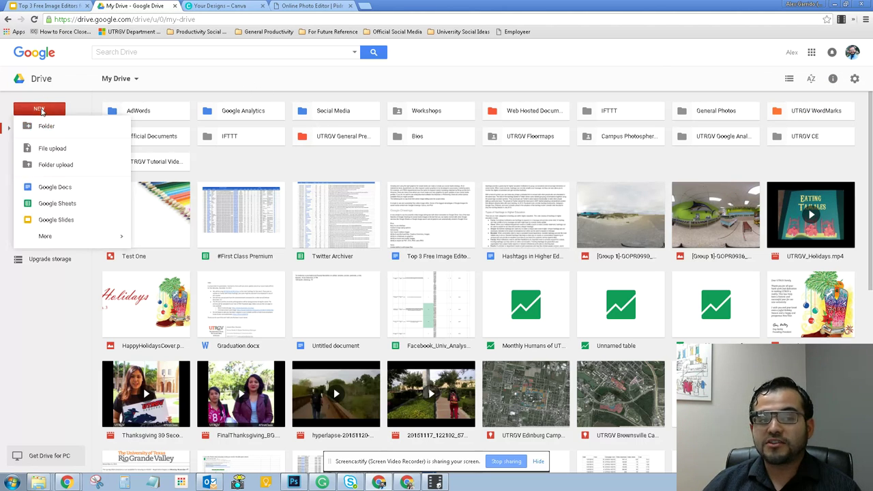
mouse_move(63, 244)
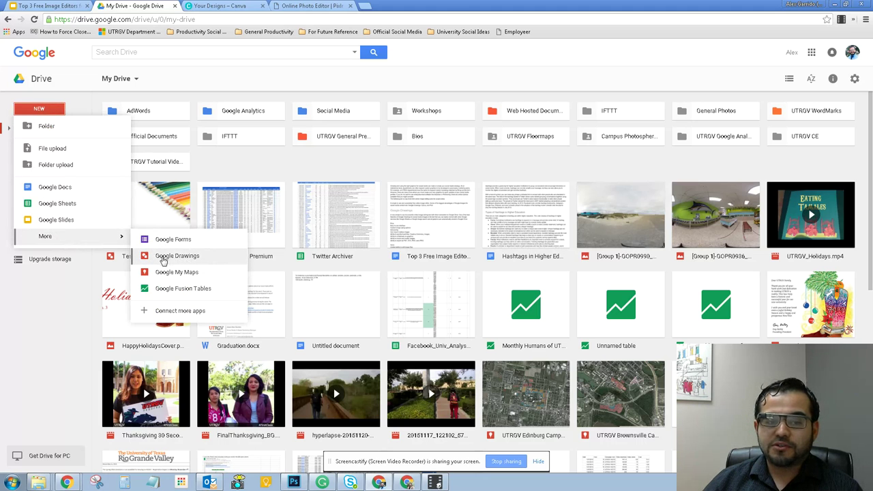
left_click(166, 257)
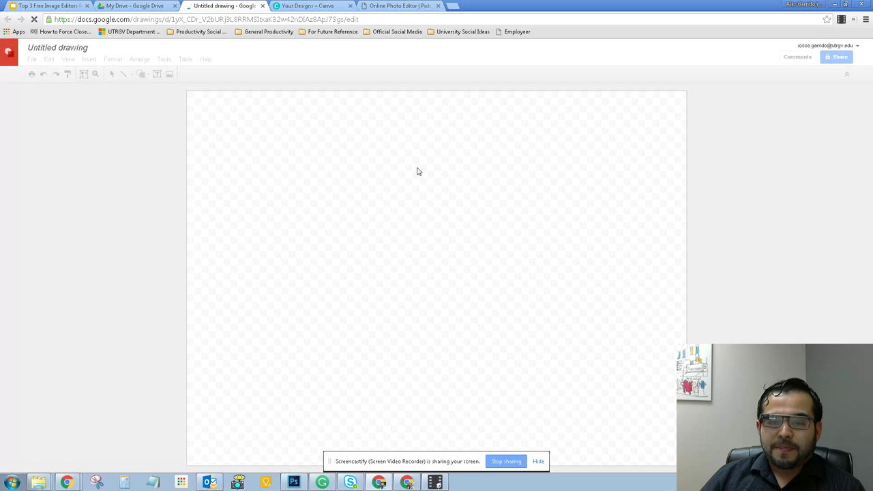
- Rename the untitled drawing to 'Facebook Cover Sample'
left_click(55, 48)
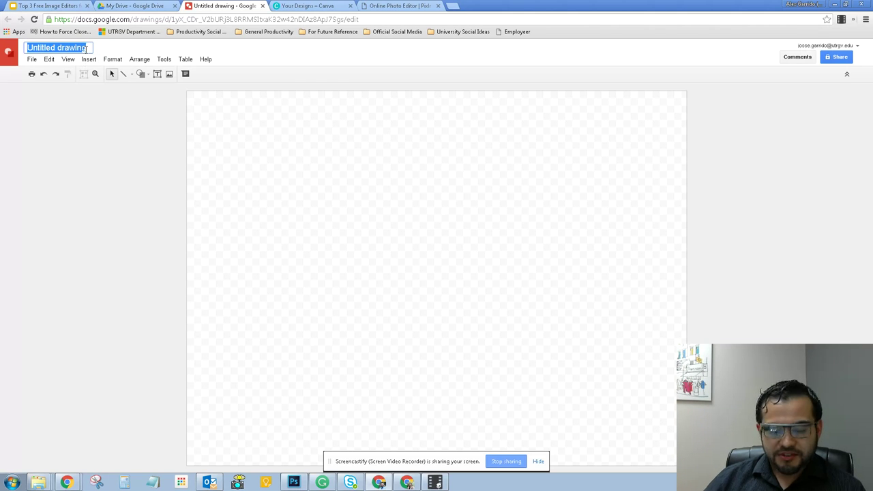
type("Fac")
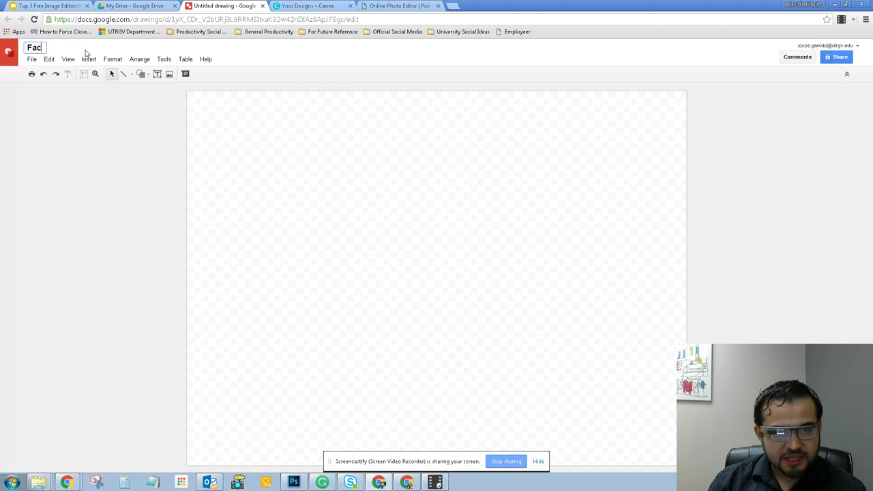
type("ebook Cover Sample")
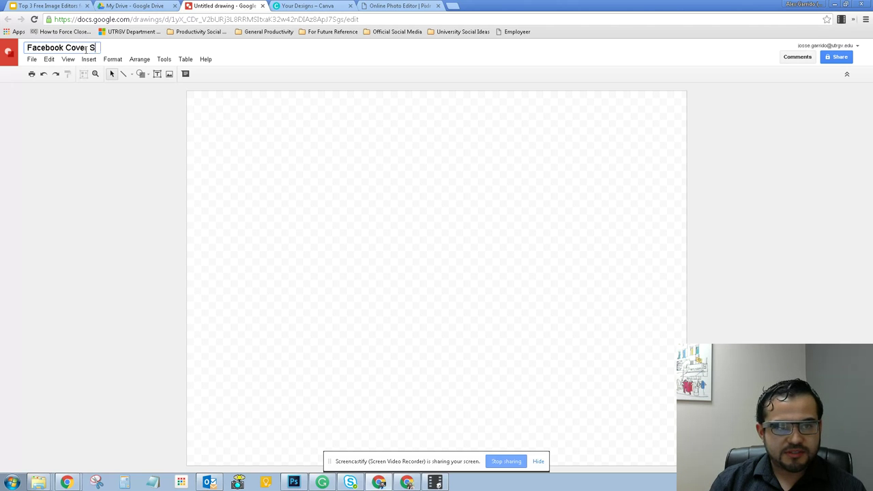
key("Return")
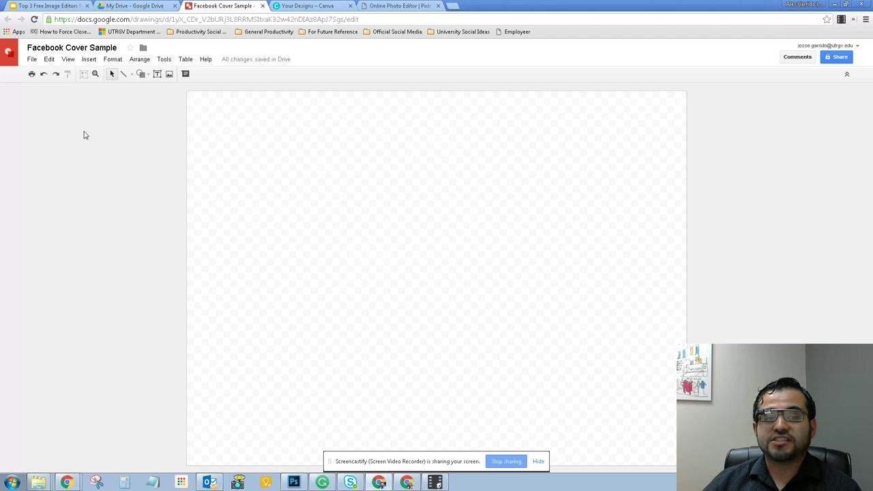
left_click(31, 60)
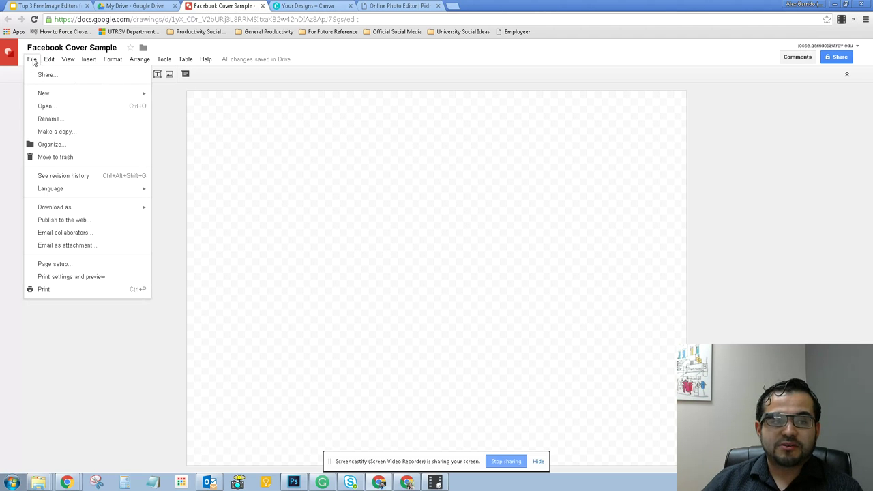
- Set the page to a custom size of 851 × 315 pixels
left_click(68, 264)
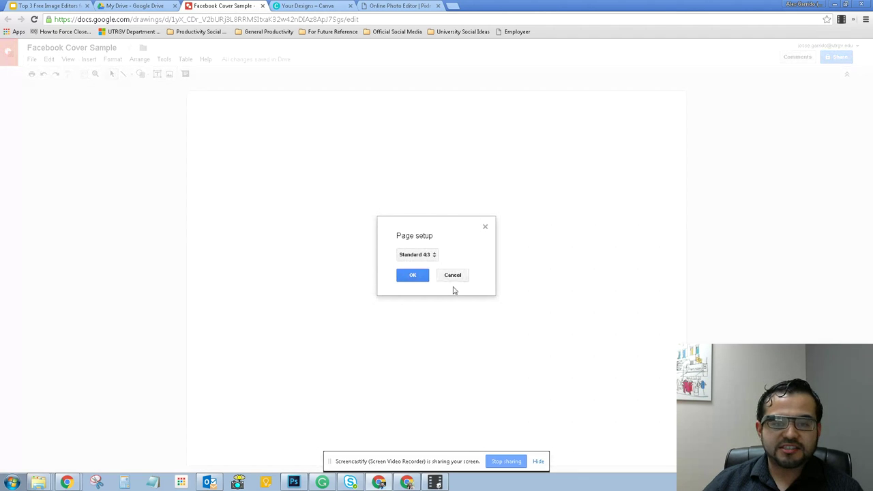
left_click(429, 257)
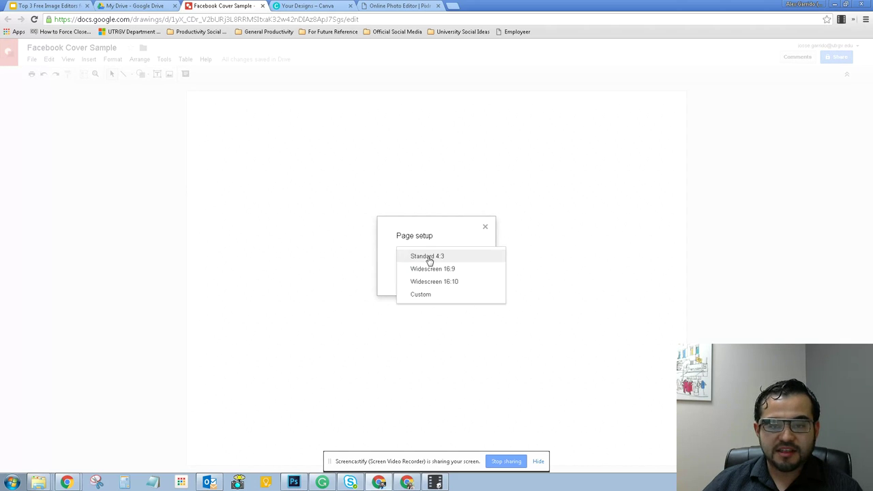
left_click(423, 298)
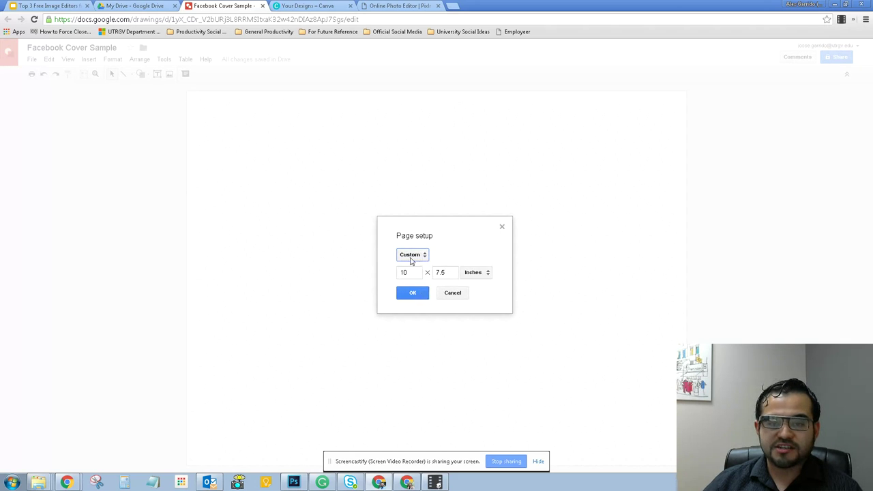
left_click(485, 275)
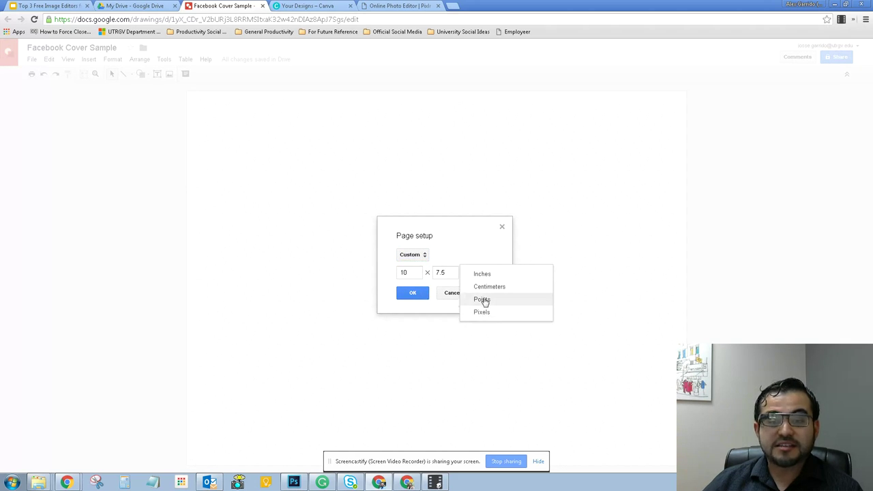
left_click(487, 312)
double_click(405, 273)
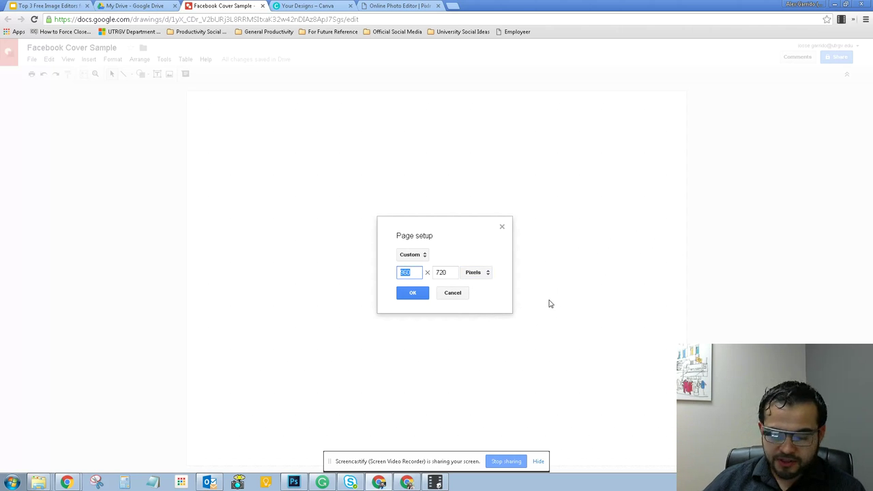
type("851")
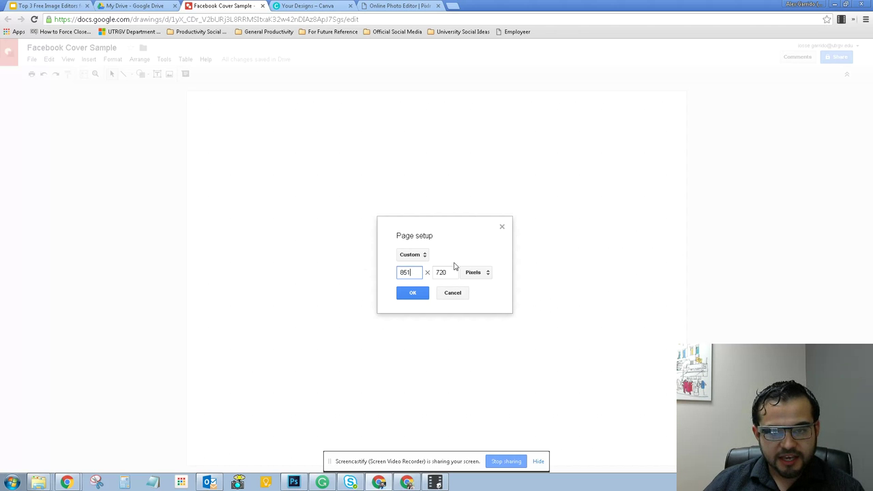
key("Tab")
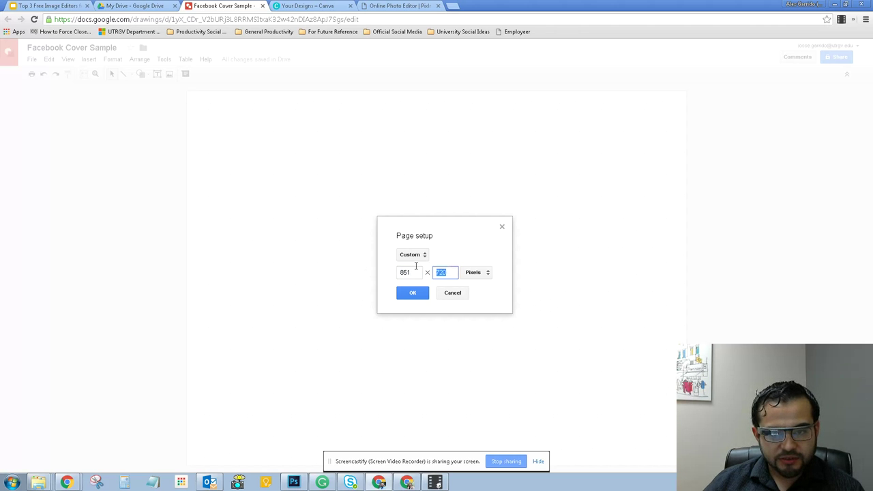
type("315")
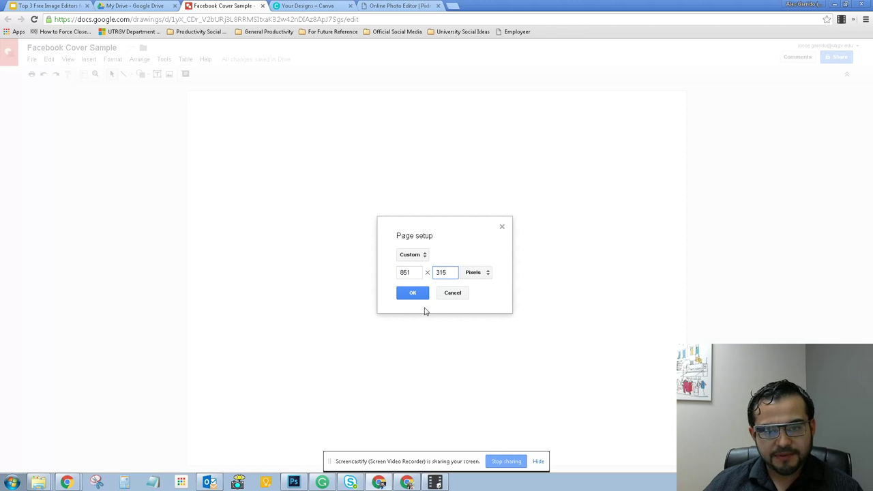
left_click(414, 293)
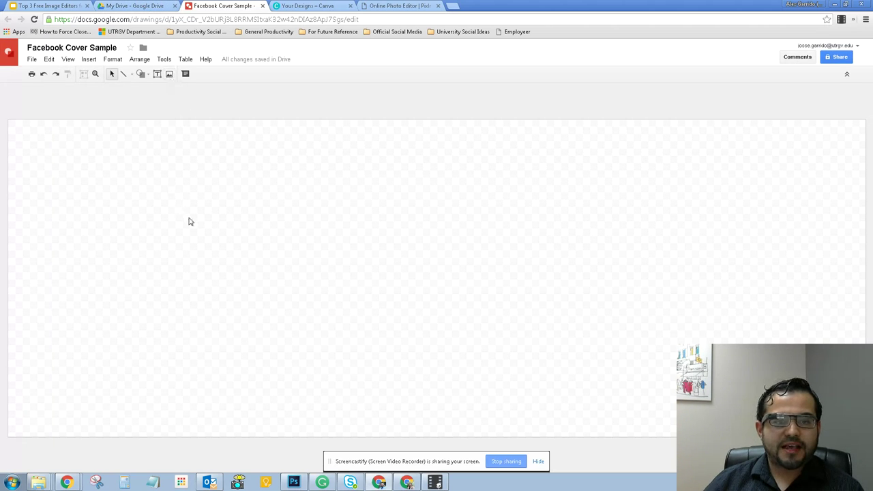
- Insert the first blue image from a 'Background' search and move it to the canvas's right side
left_click(170, 75)
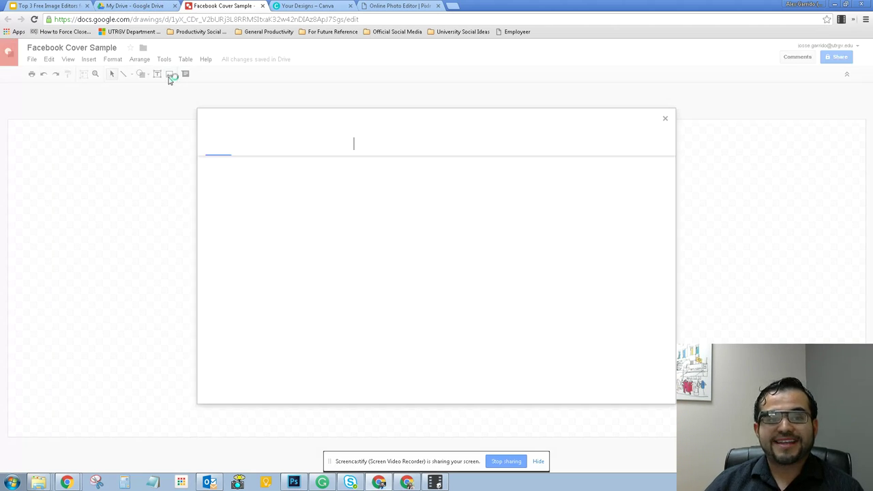
left_click(478, 144)
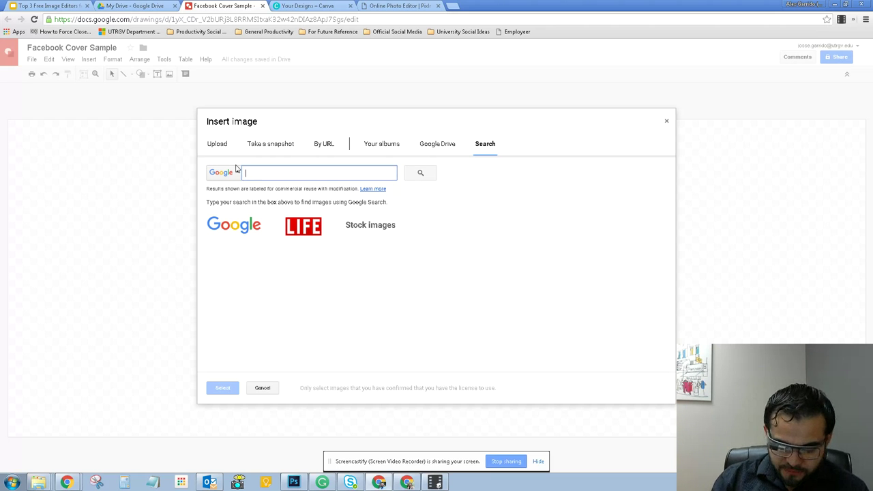
type("ackgr")
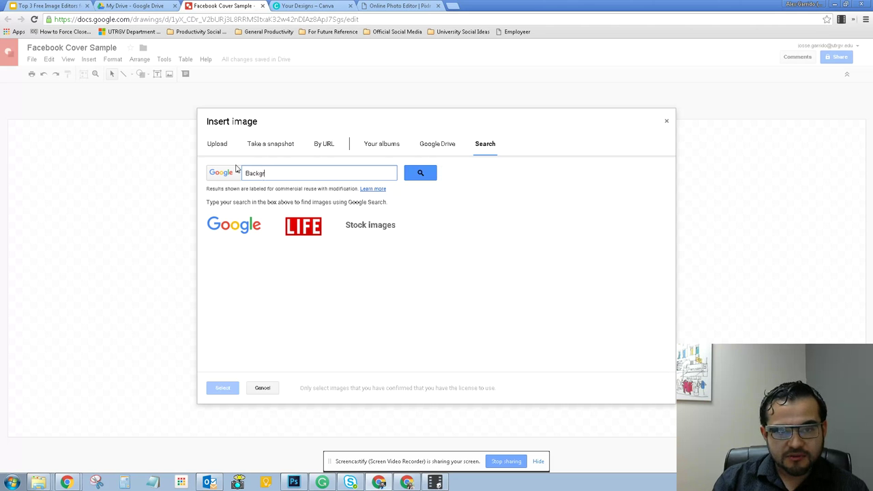
type("ound")
key("Return")
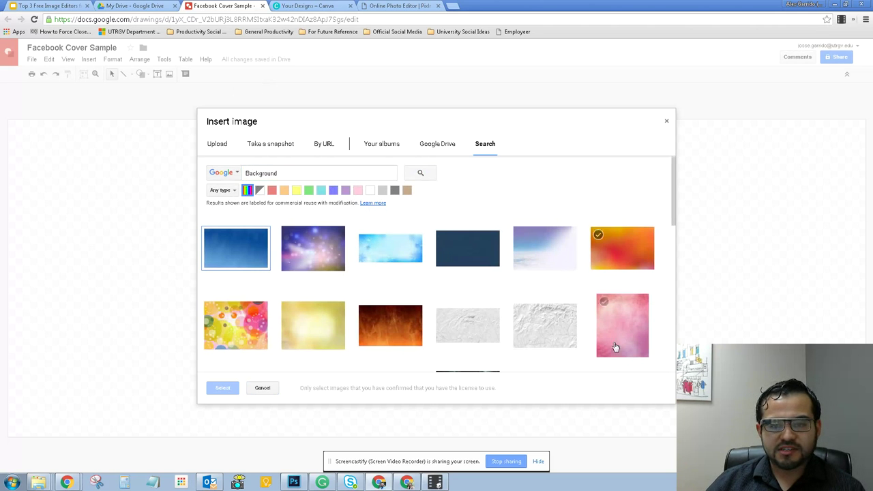
scroll(513, 287, "down", 4)
scroll(523, 283, "up", 3)
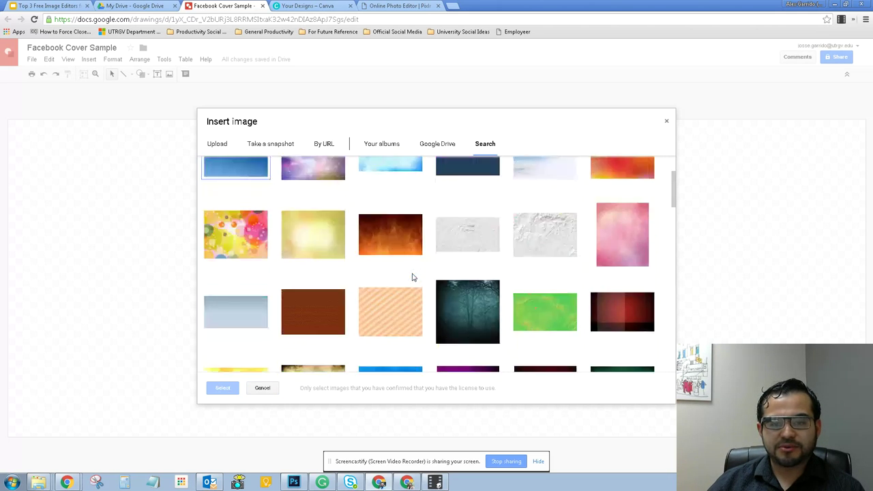
scroll(250, 259, "up", 3)
left_click(236, 249)
left_click(223, 387)
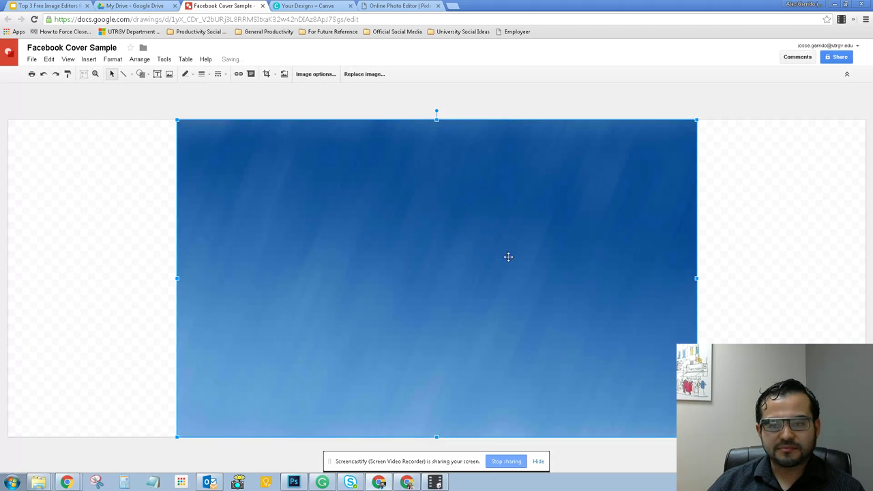
left_click_drag(412, 250, 582, 249)
left_click(204, 161)
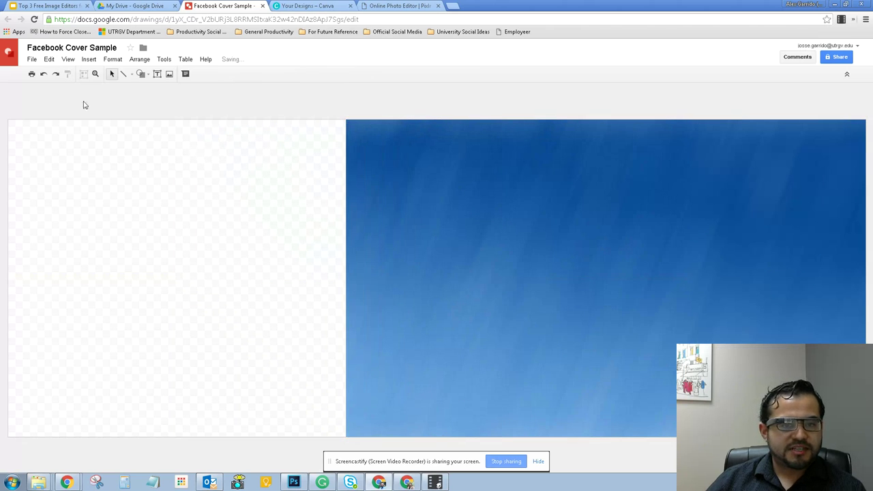
- Draw a white rectangle with a transparent outline over the canvas's left area
left_click(140, 73)
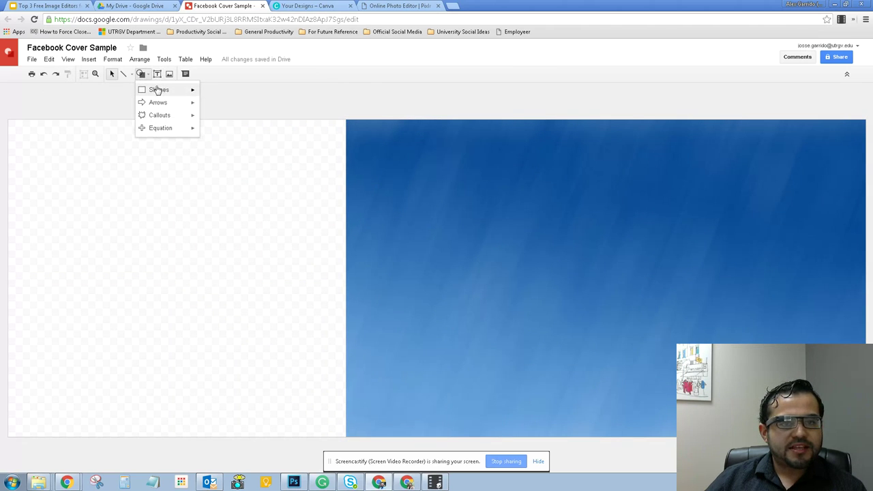
mouse_move(157, 89)
left_click(207, 93)
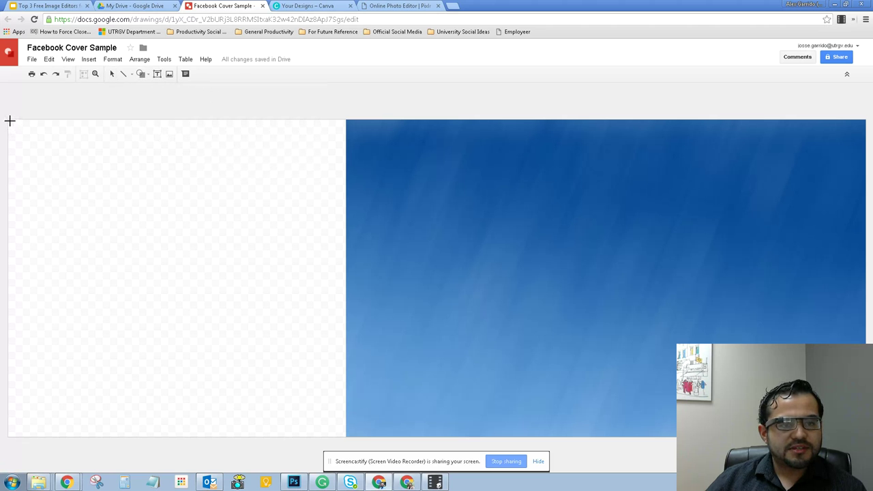
left_click_drag(7, 118, 346, 436)
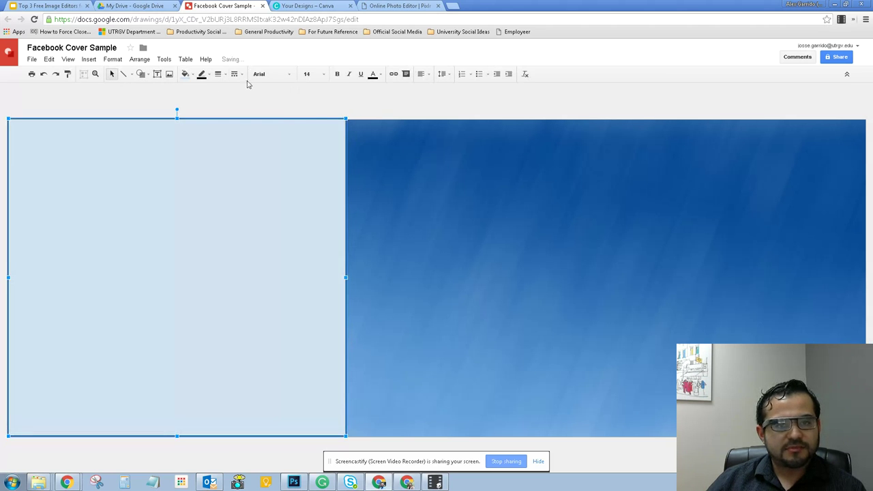
left_click(202, 75)
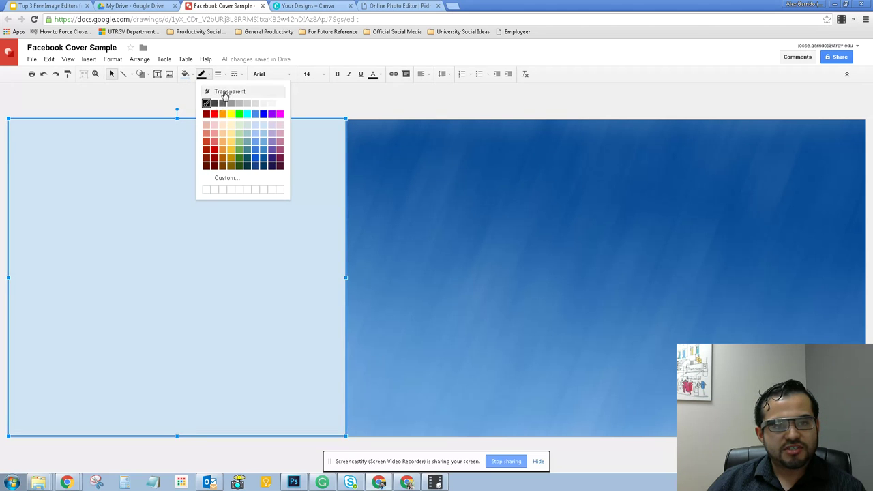
left_click(225, 93)
left_click(185, 73)
left_click(264, 104)
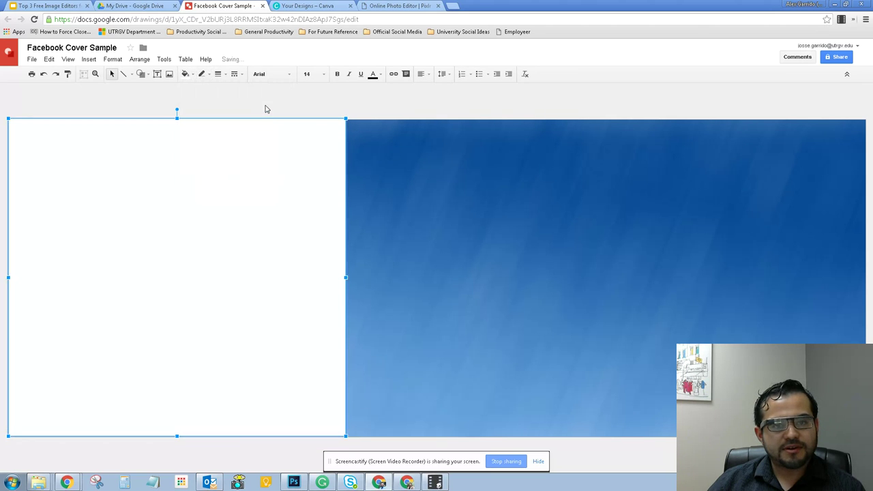
left_click(374, 116)
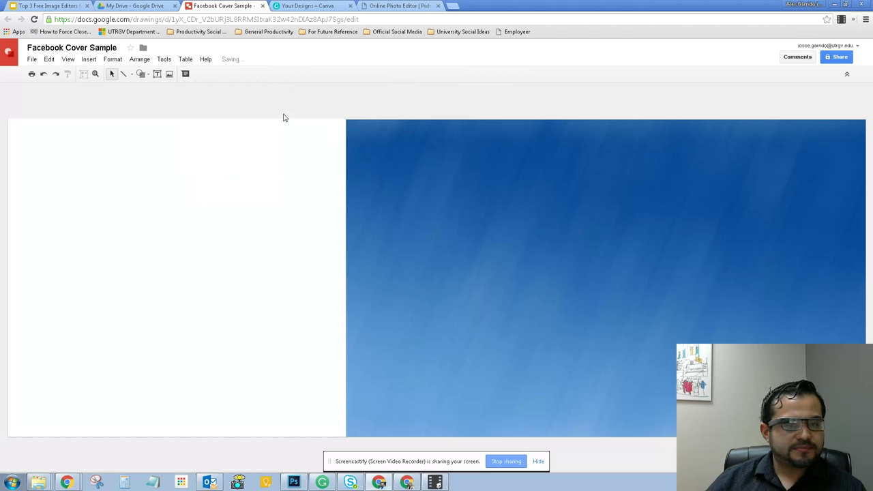
left_click(170, 74)
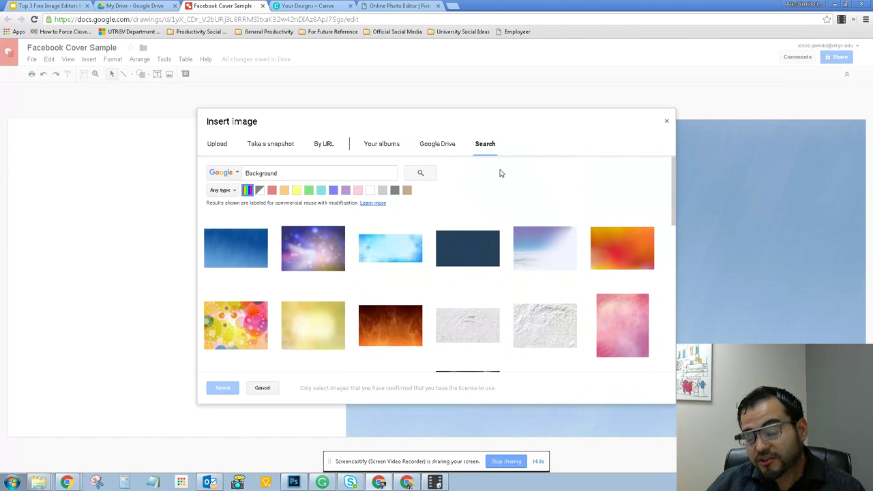
- Insert google119.png from the Drive Social Media > Images folder
left_click(439, 144)
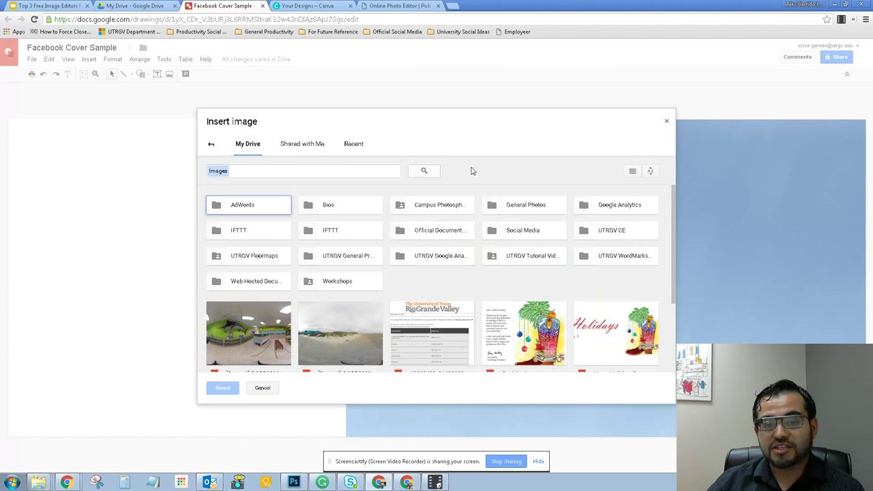
left_click(524, 235)
double_click(524, 235)
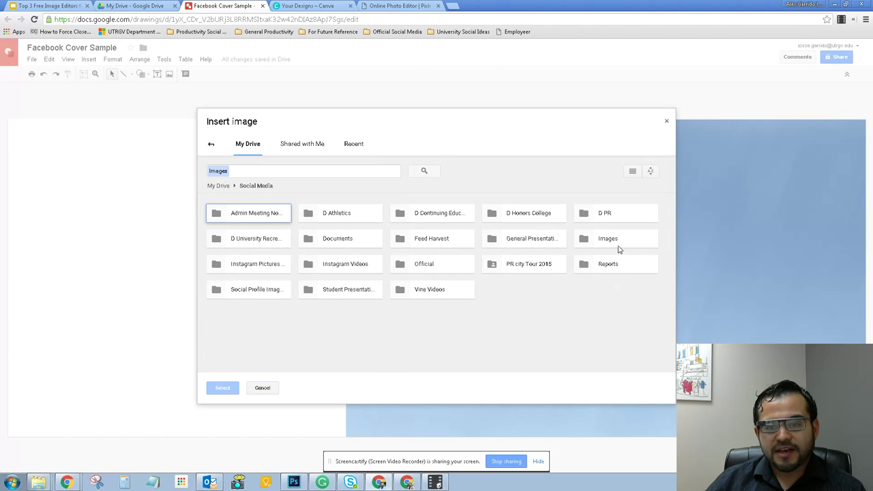
left_click(614, 238)
double_click(614, 238)
scroll(387, 302, "down", 5)
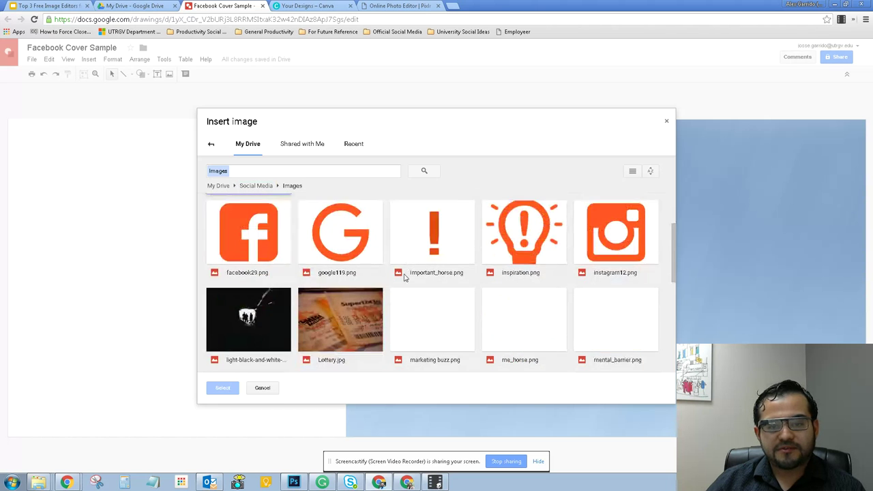
scroll(386, 302, "down", 3)
scroll(413, 300, "up", 10)
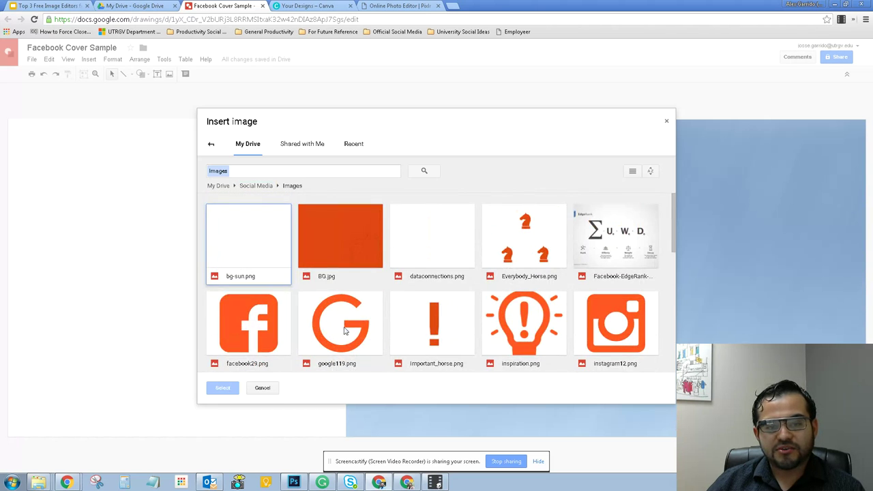
left_click(351, 317)
left_click(220, 388)
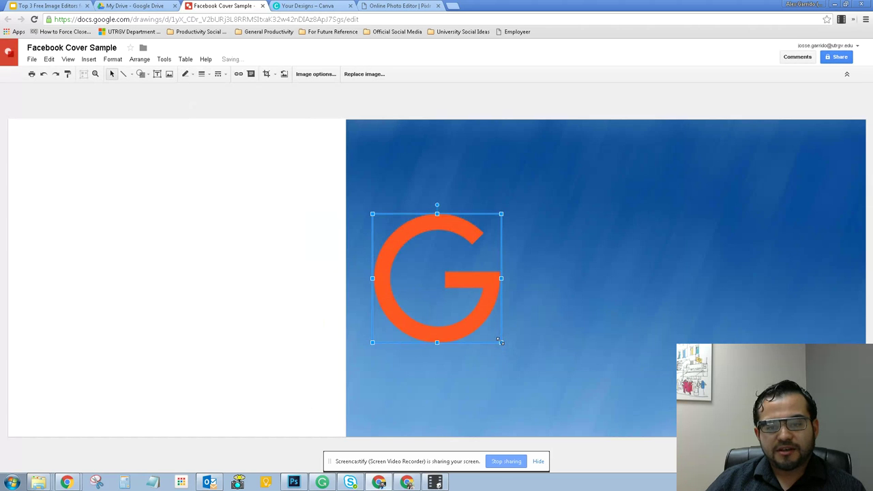
- Shrink the orange G and position it on the white left panel
left_click_drag(501, 341, 450, 291)
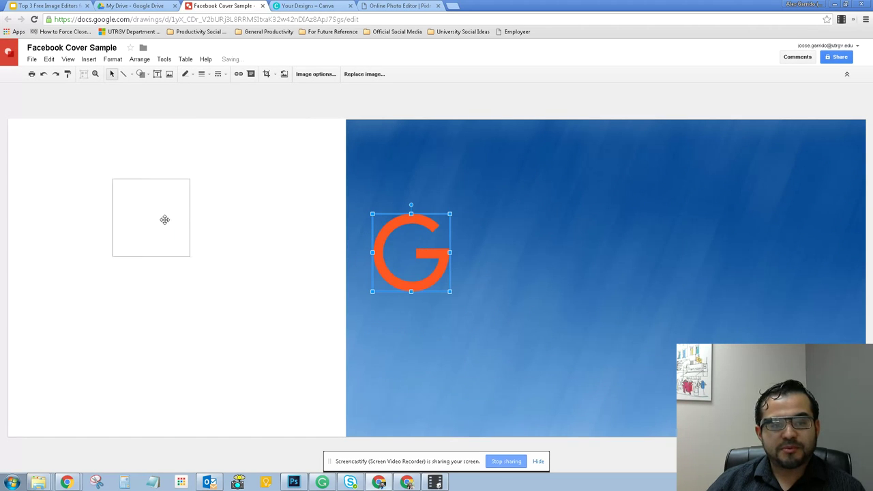
left_click_drag(164, 219, 191, 236)
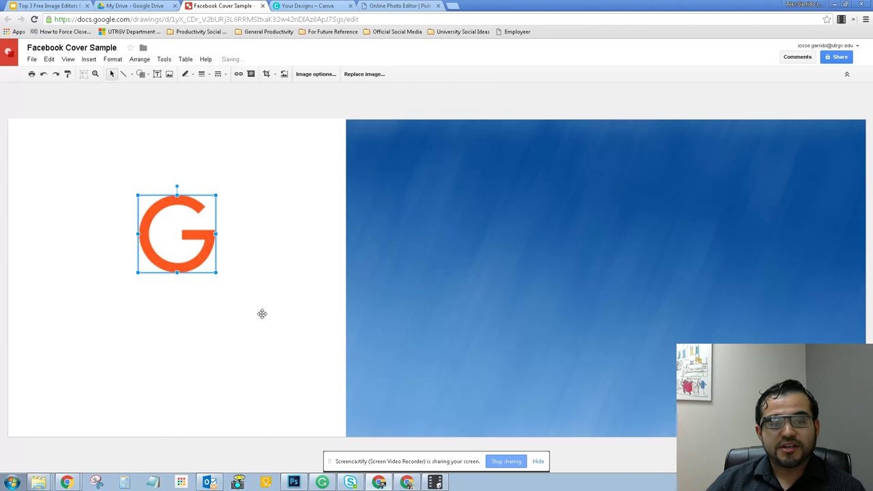
left_click(262, 314)
left_click(211, 236)
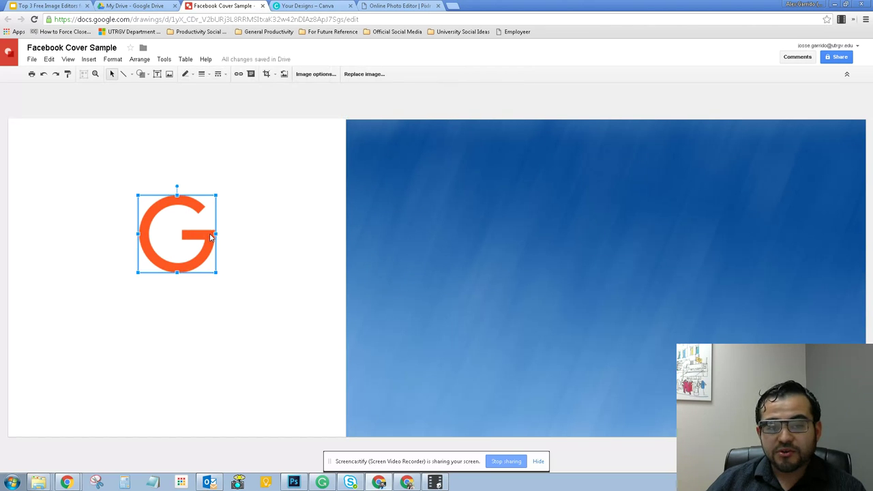
left_click(460, 104)
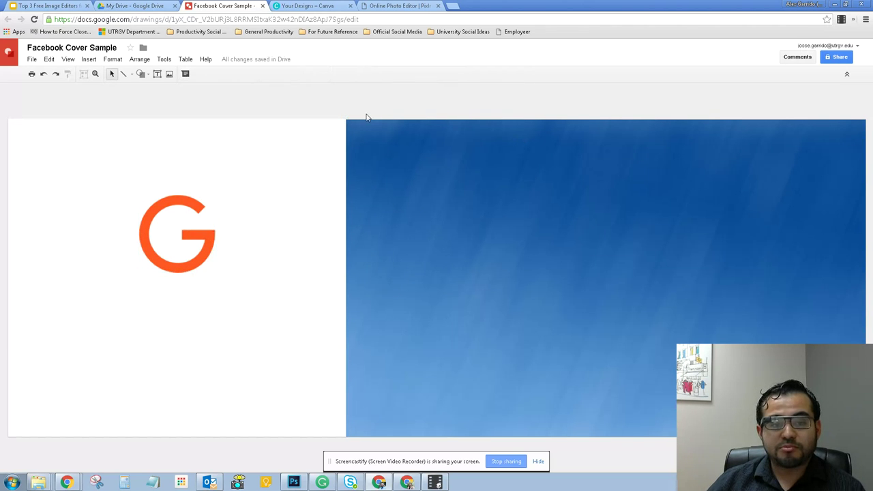
left_click(169, 74)
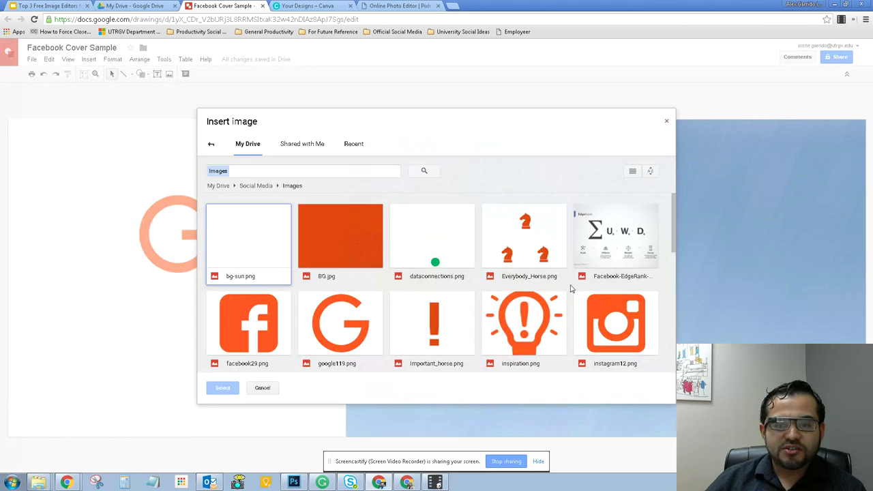
- Upload the UTRGV logo file from the Rockin R Initials logos folder
left_click(213, 148)
right_click(38, 482)
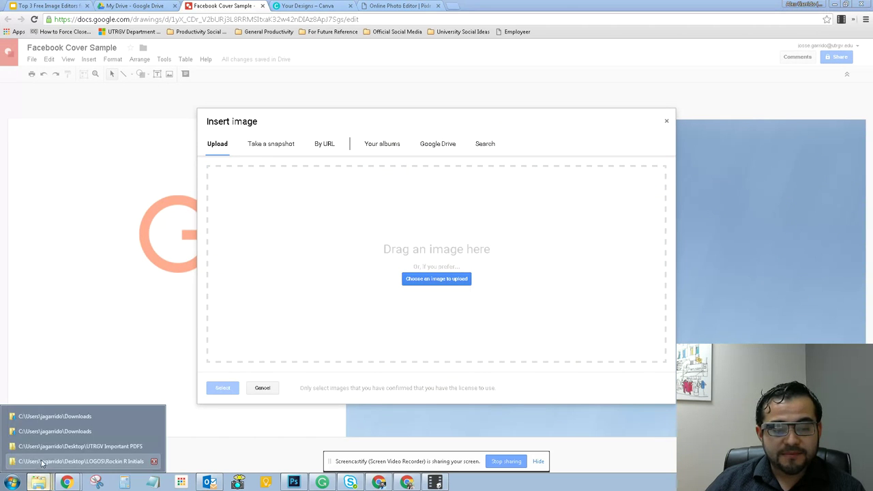
left_click(45, 462)
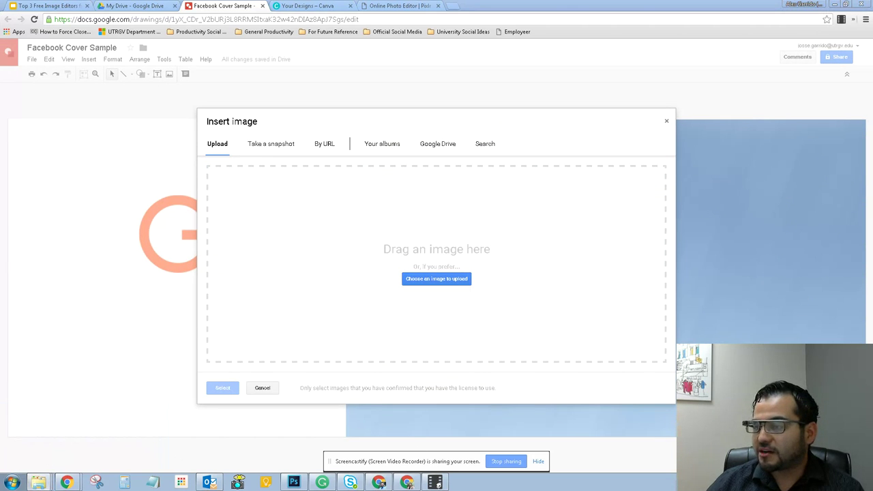
left_click_drag(872, 232, 539, 234)
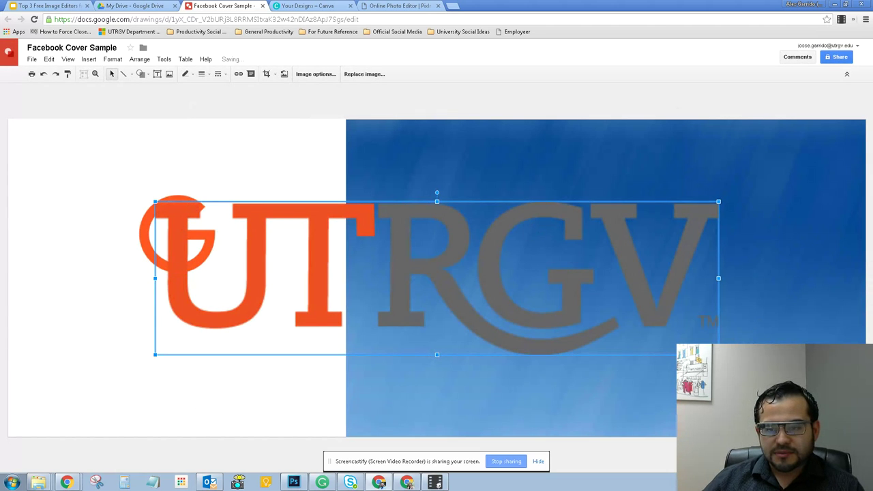
- Shrink the UTRGV wordmark and centre it beneath the orange G
left_click_drag(718, 355, 343, 253)
left_click_drag(281, 213, 208, 303)
left_click(251, 393)
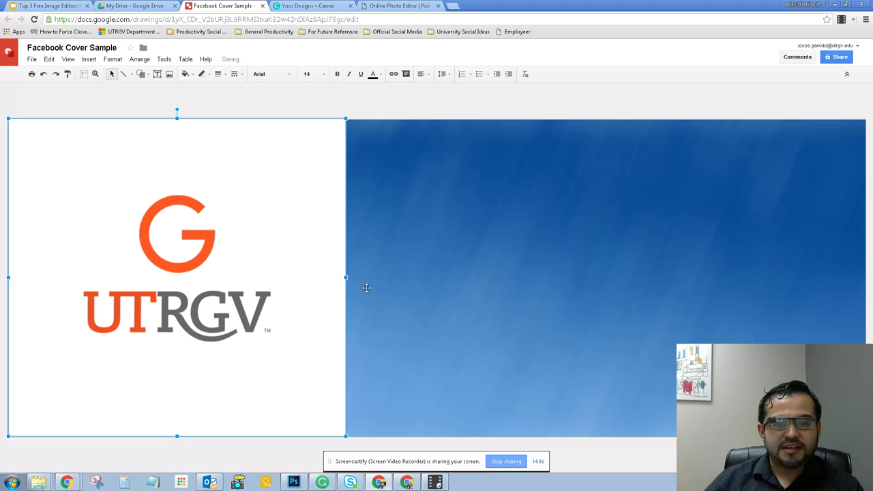
left_click(399, 115)
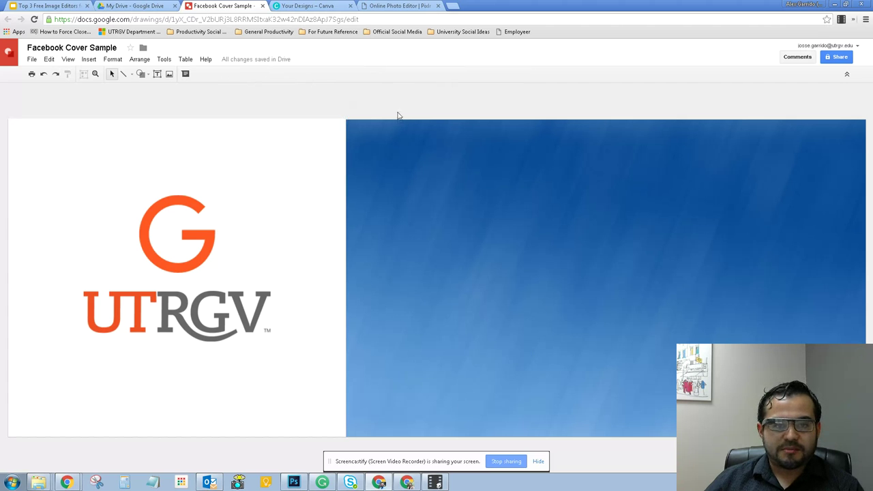
- Download the finished cover as a PNG image (.png)
left_click(32, 60)
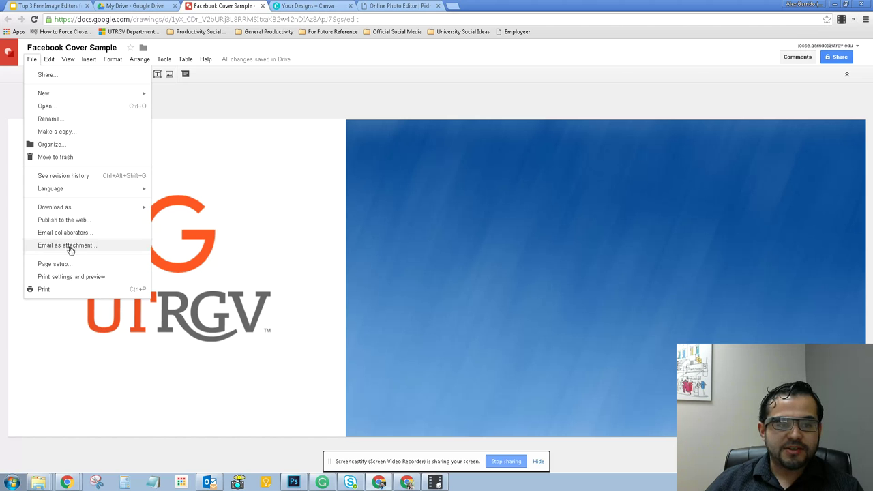
mouse_move(89, 211)
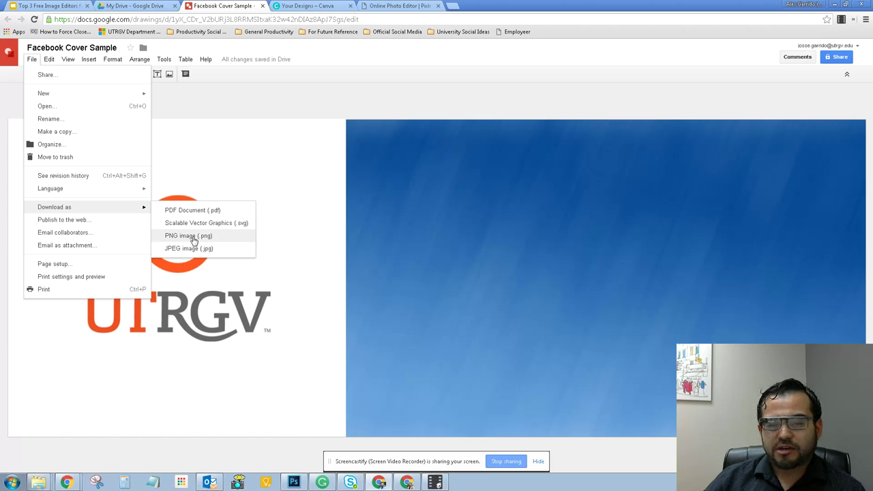
left_click(297, 113)
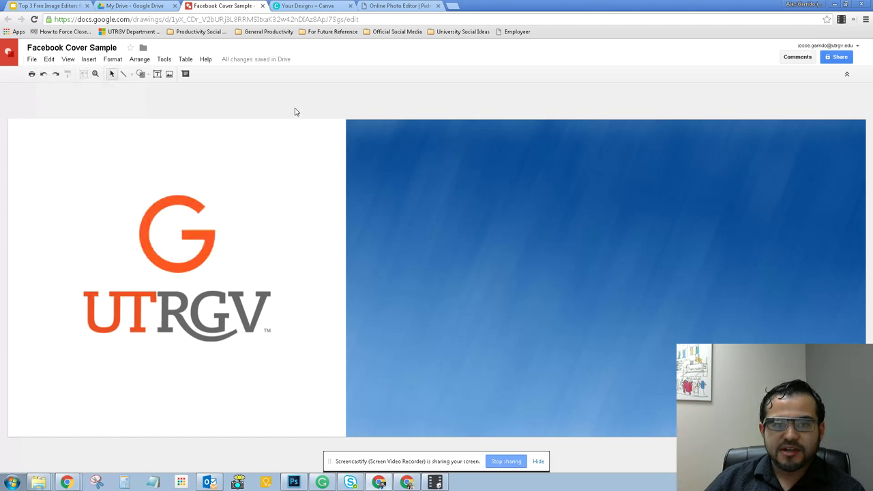
left_click(328, 5)
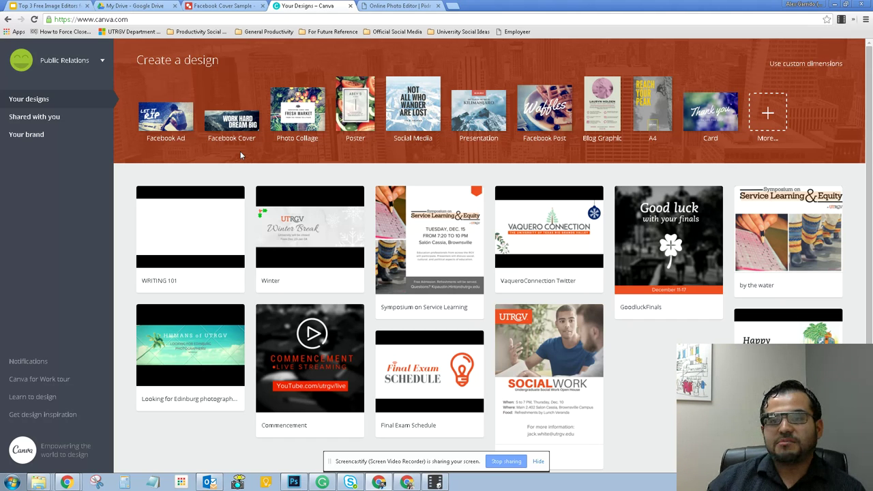
- Start a new Twitter Post design from the full list of design types
left_click(766, 113)
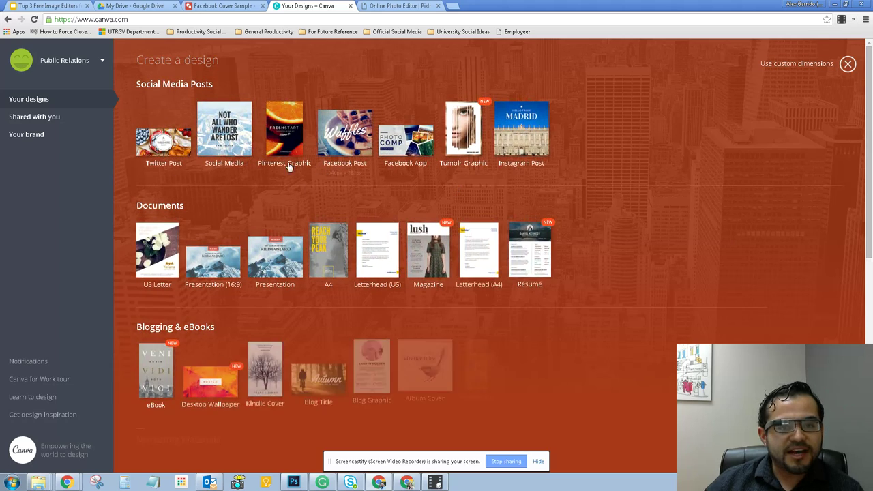
scroll(660, 222, "down", 6)
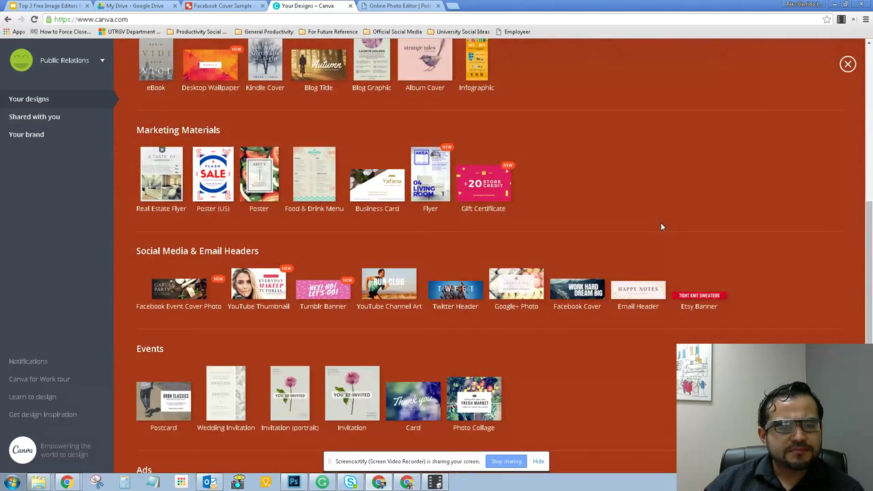
scroll(580, 398, "up", 2)
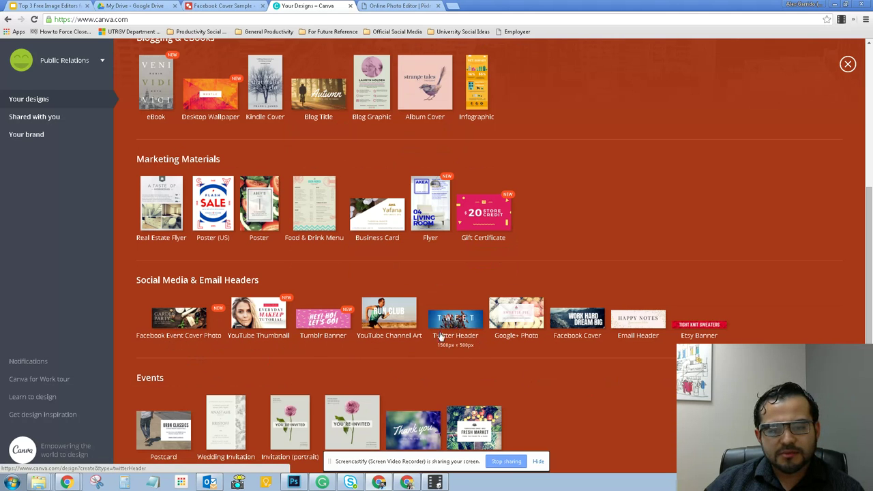
scroll(458, 317, "up", 5)
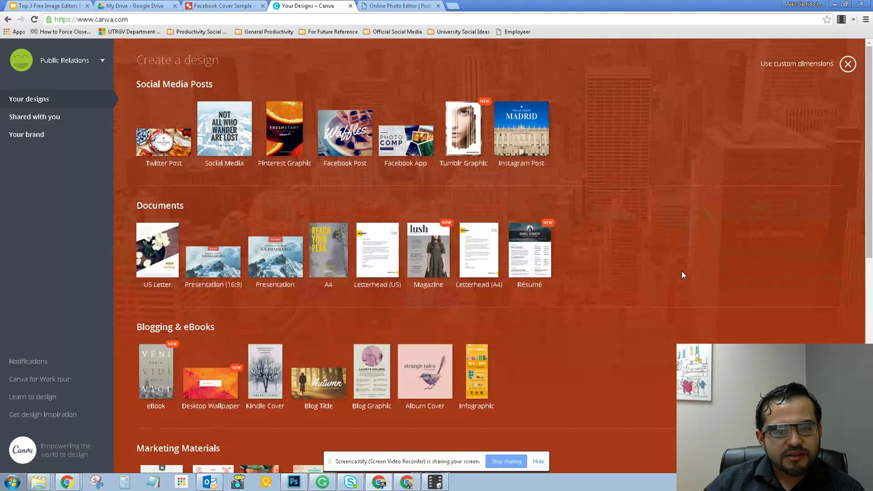
left_click(170, 150)
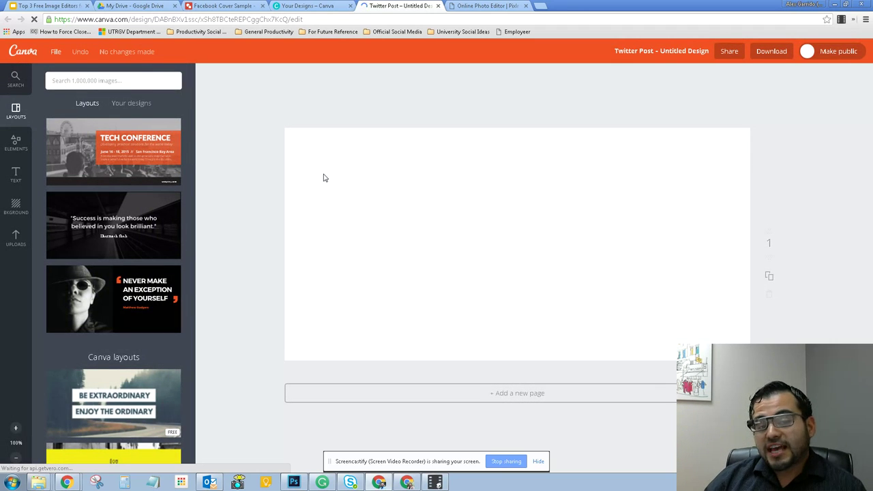
- Apply the Strawberry & Coconut layout from the Layouts panel to the blank Twitter post
scroll(126, 189, "down", 10)
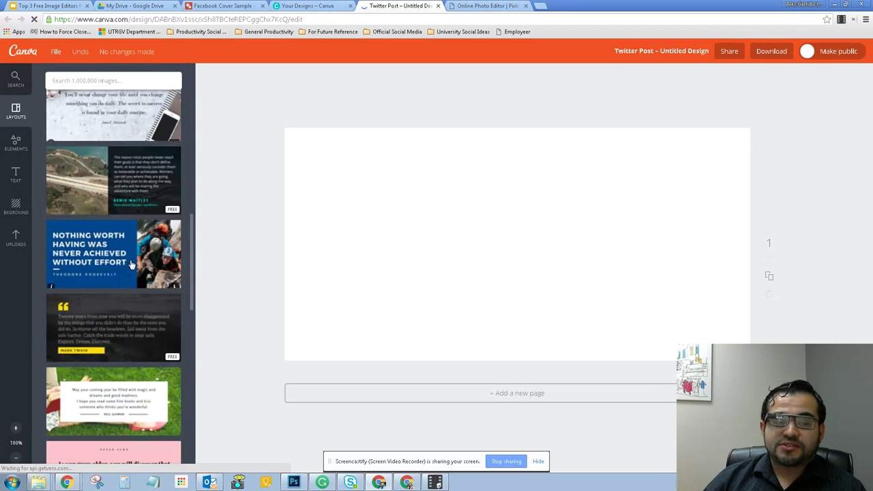
scroll(131, 265, "down", 15)
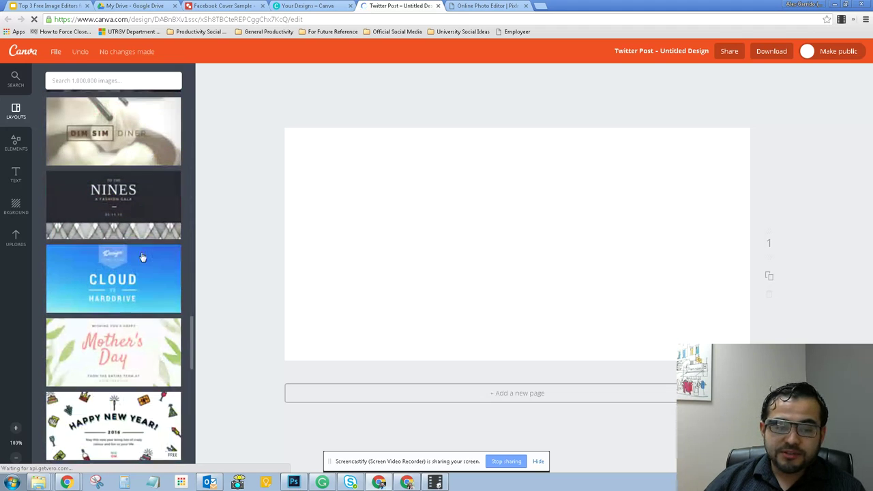
scroll(159, 306, "down", 3)
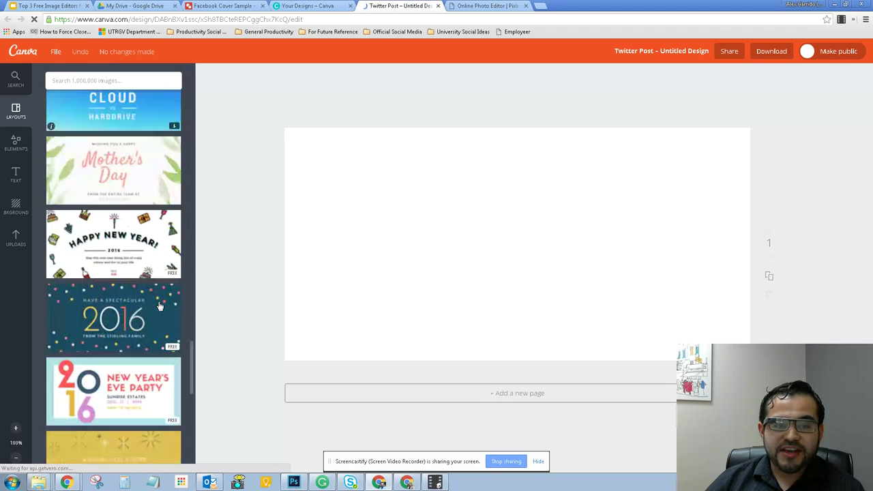
scroll(150, 362, "down", 2)
scroll(149, 352, "up", 12)
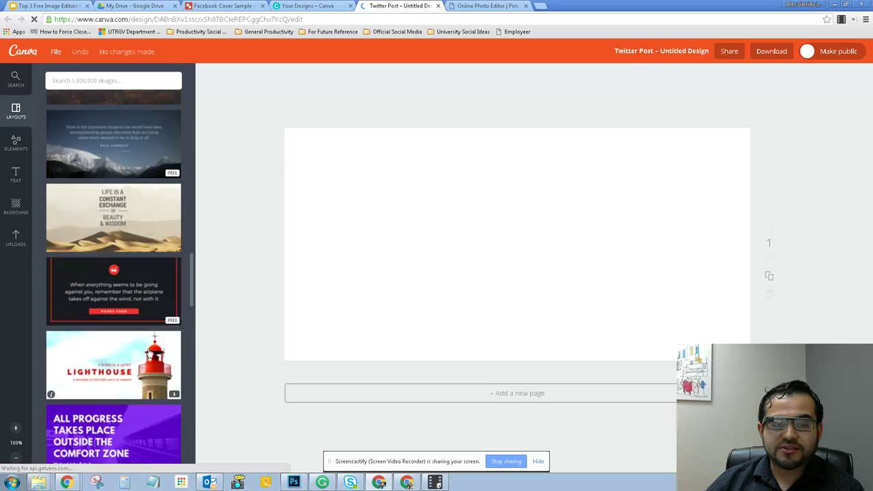
scroll(149, 352, "down", 5)
left_click(125, 204)
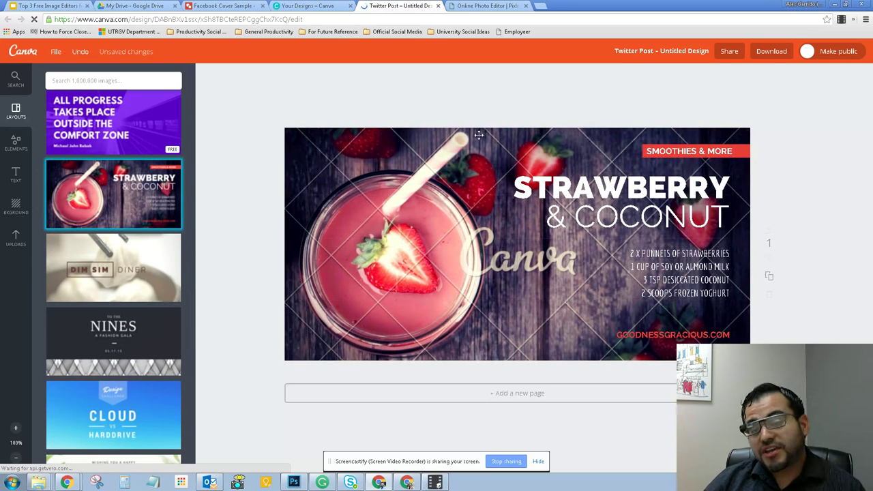
- Select the smoothie background photo in the layout
left_click(500, 268)
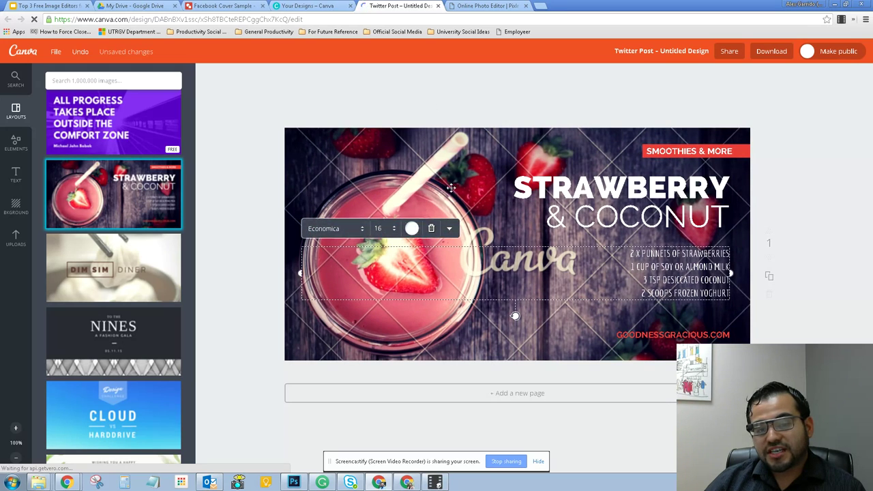
left_click(271, 345)
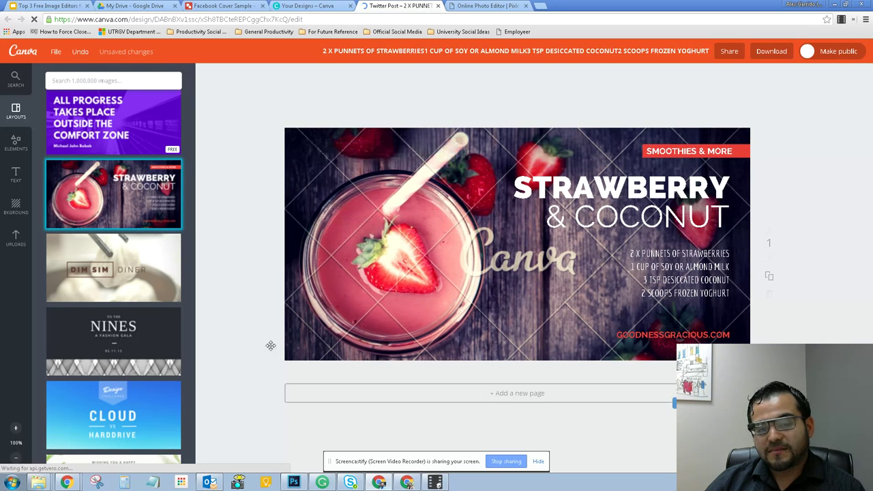
left_click(304, 349)
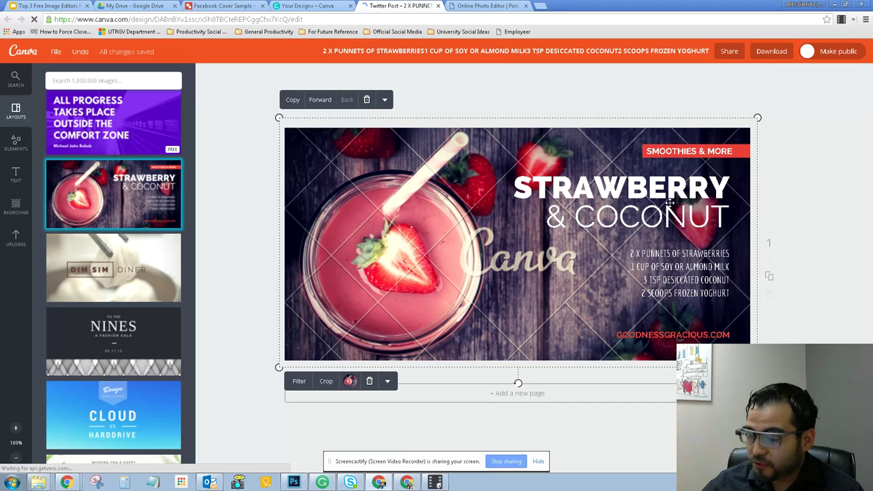
- Delete the smoothie photo and make the design background dark teal
key("Delete")
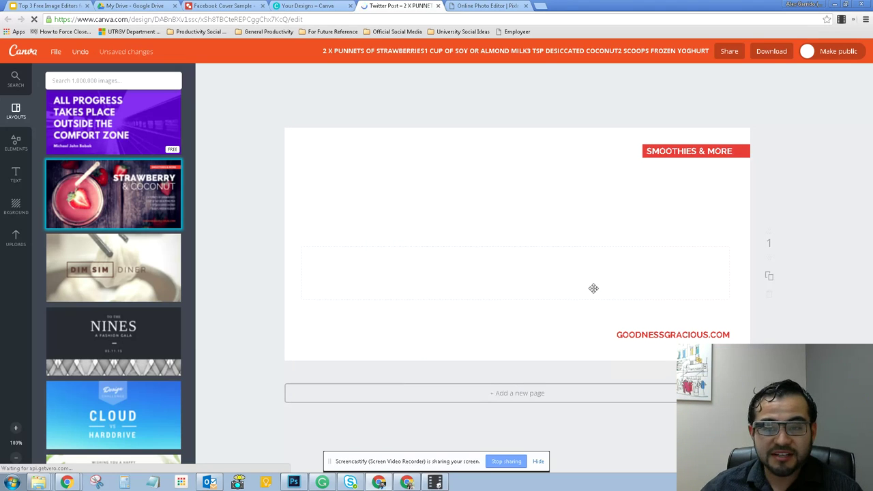
left_click(16, 206)
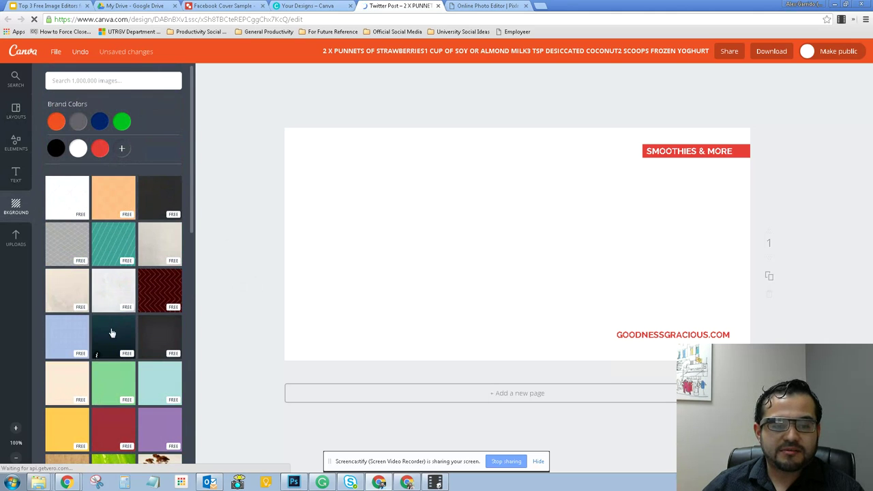
left_click(113, 333)
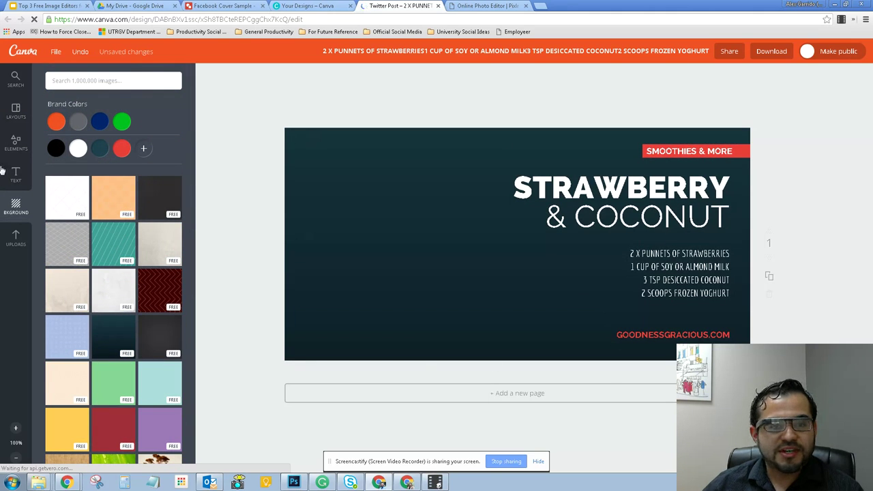
- Add the uploaded graduation-caps photo and move it toward the lower left
left_click(16, 238)
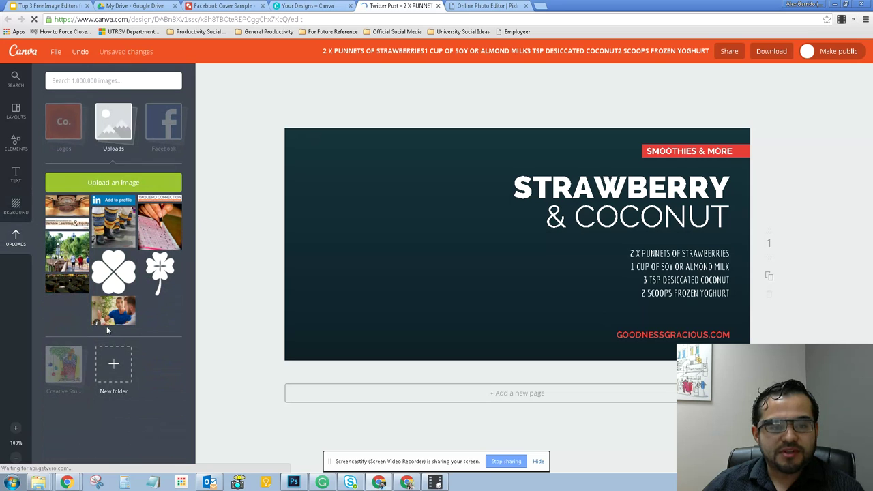
left_click(67, 288)
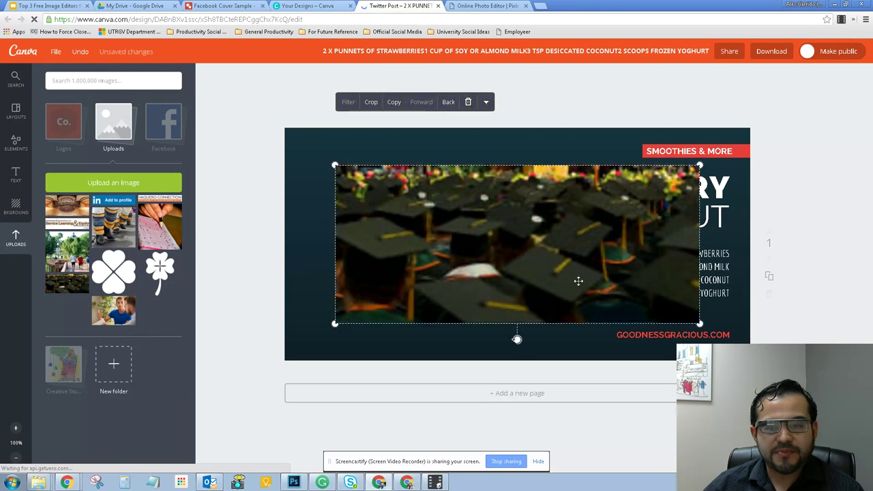
left_click_drag(597, 245, 499, 326)
- Remove the graduation-caps photo and place the white clover graphic left of the title
mouse_move(520, 298)
left_mouse_down()
mouse_move(531, 352)
mouse_move(653, 331)
mouse_move(521, 293)
left_mouse_up()
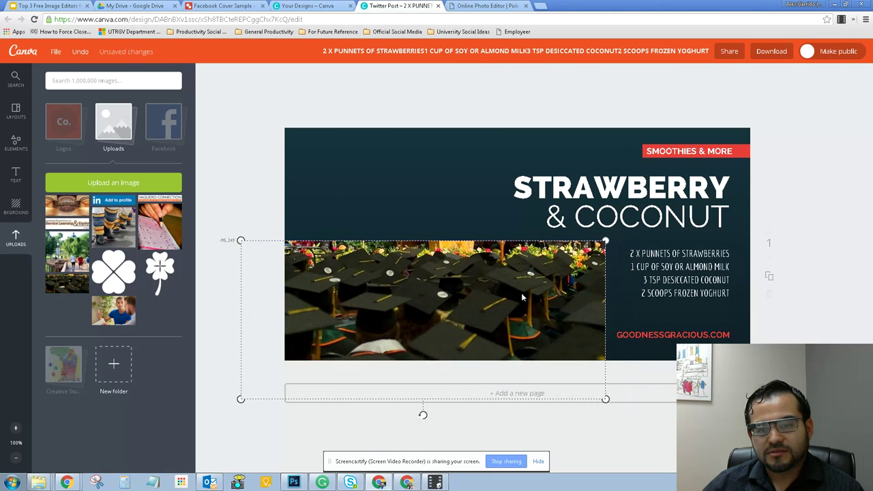
key("Delete")
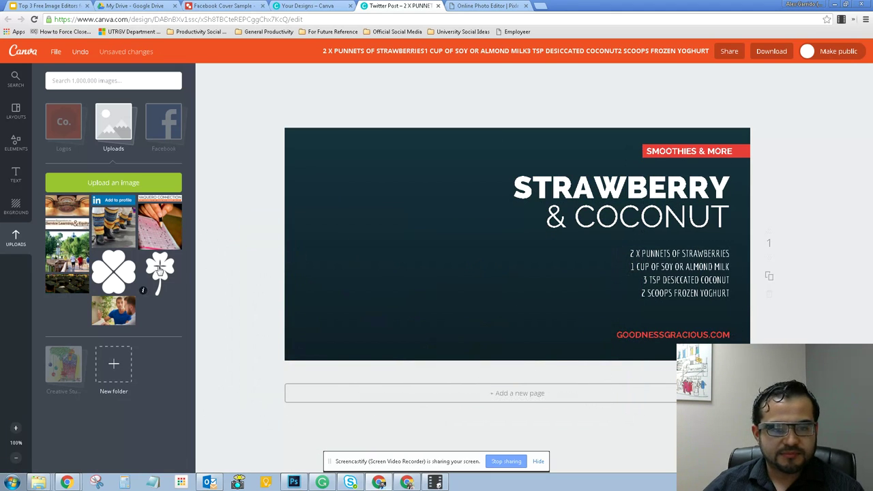
left_click(159, 272)
left_click_drag(516, 239, 427, 223)
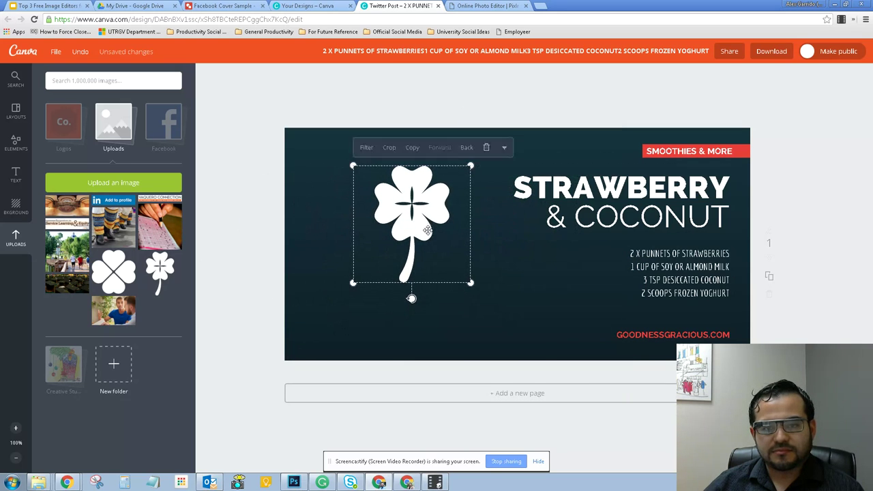
left_click(409, 285)
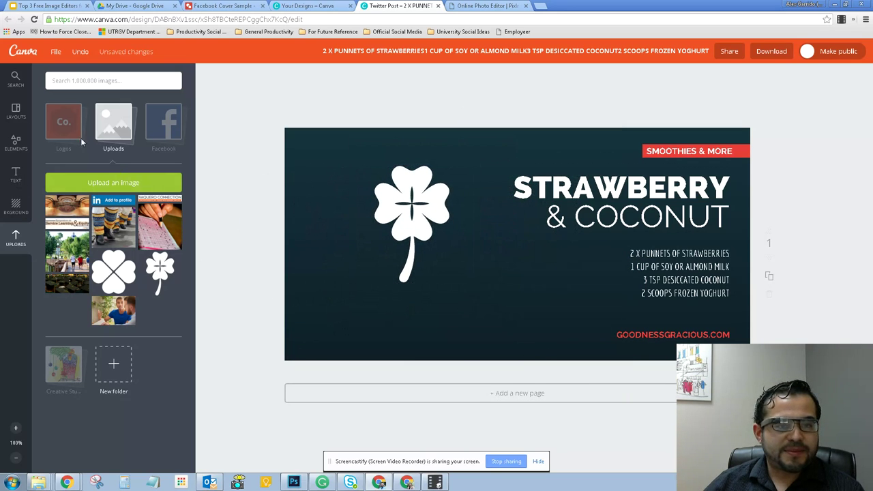
- Add the UTRGV logo from Logos, shrink it and drop it at the lower left
left_click(63, 123)
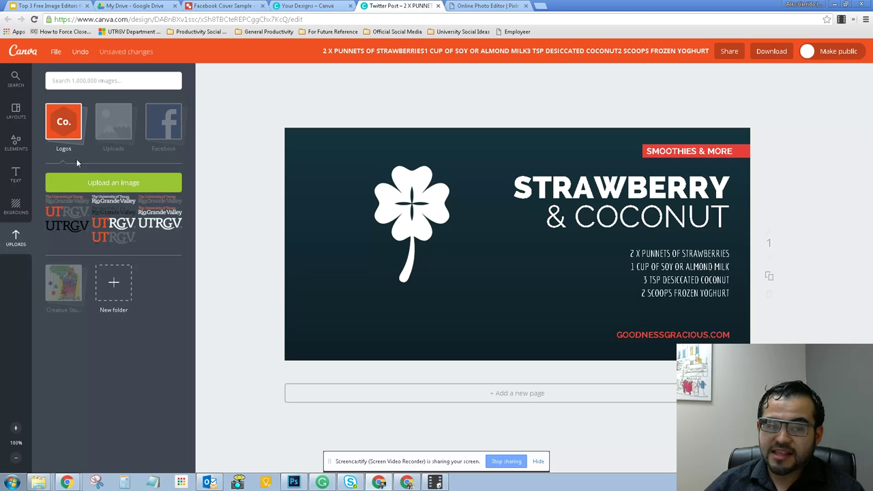
left_click(162, 228)
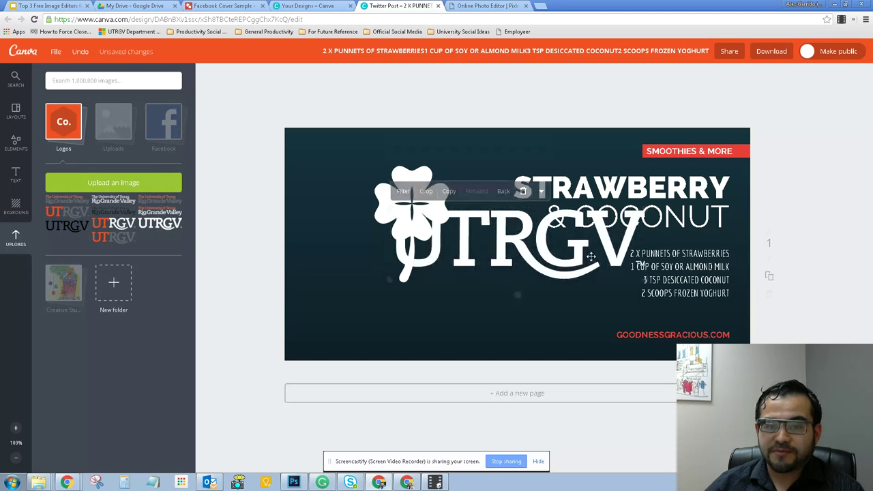
left_click_drag(644, 280, 501, 241)
left_click_drag(454, 219, 431, 340)
left_click(514, 313)
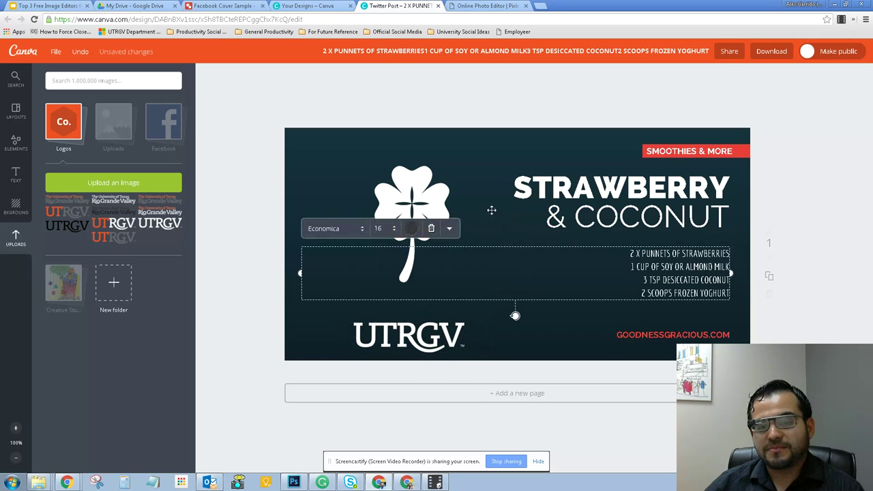
left_click(517, 253)
left_click(775, 220)
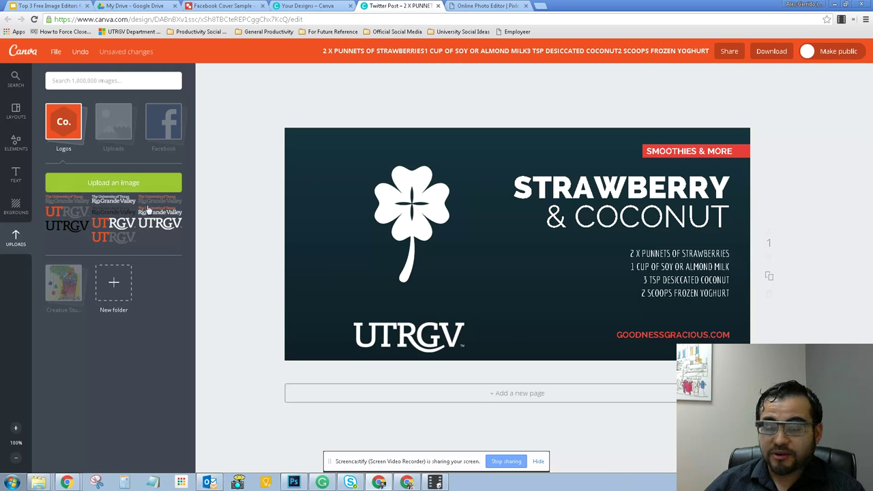
left_click(771, 52)
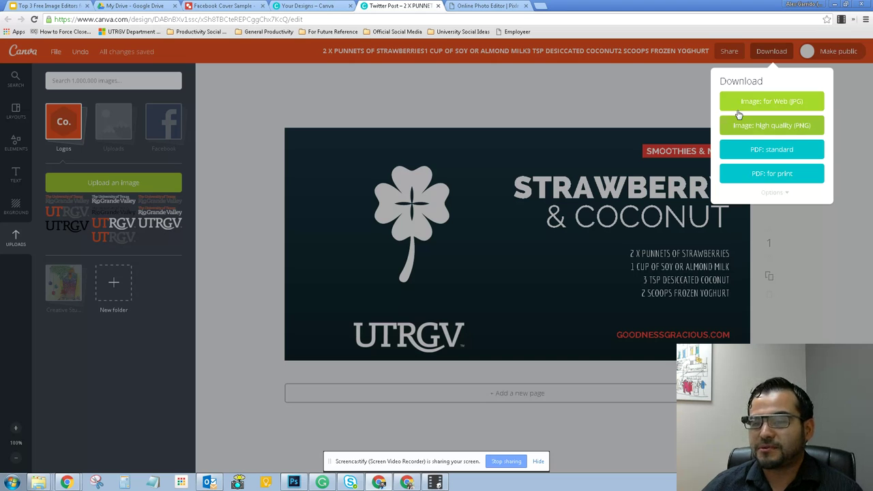
left_click(567, 119)
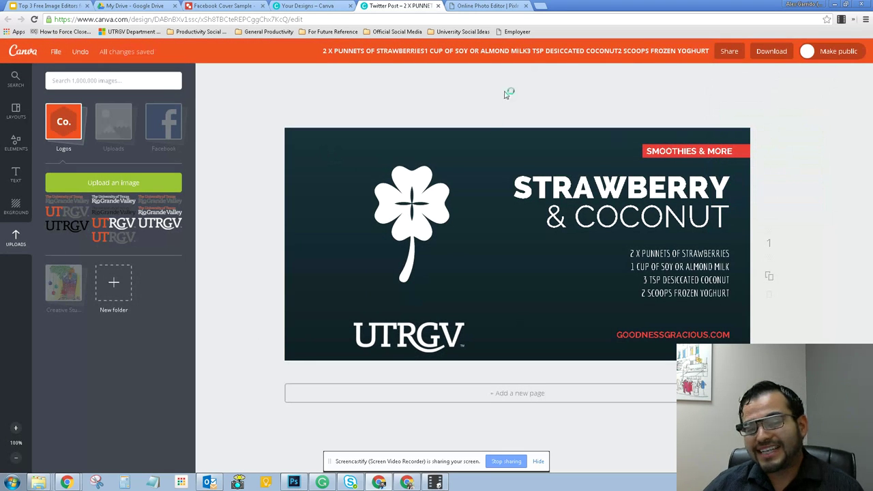
- Resize the design to a 1080×1080 Instagram Post
left_click(58, 55)
left_click(82, 112)
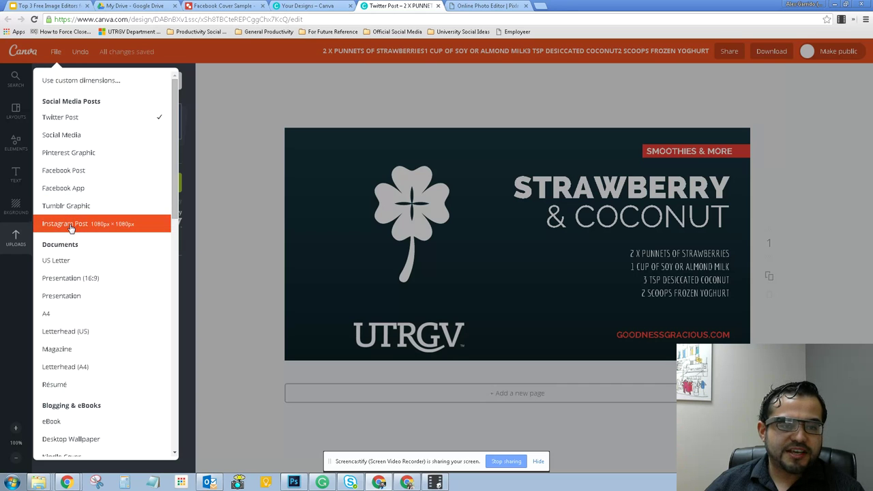
left_click(71, 225)
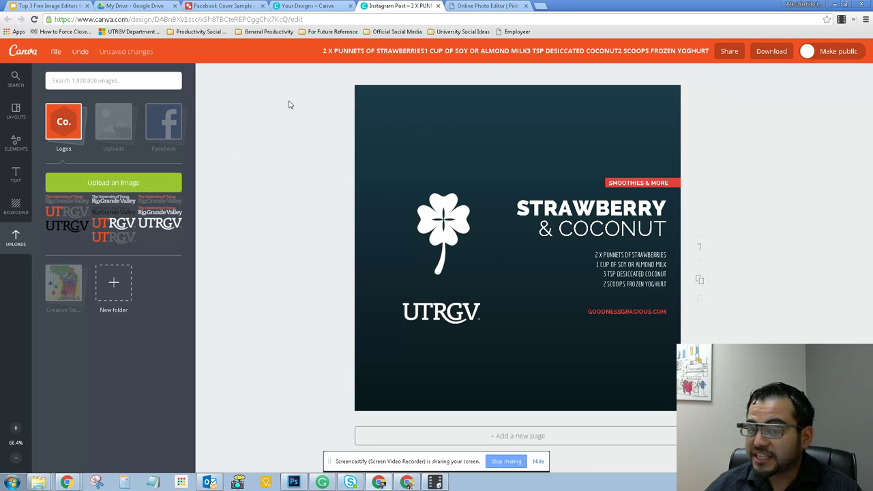
- Nudge the clover left and move all the text elements up toward the top
left_click_drag(285, 118, 757, 351)
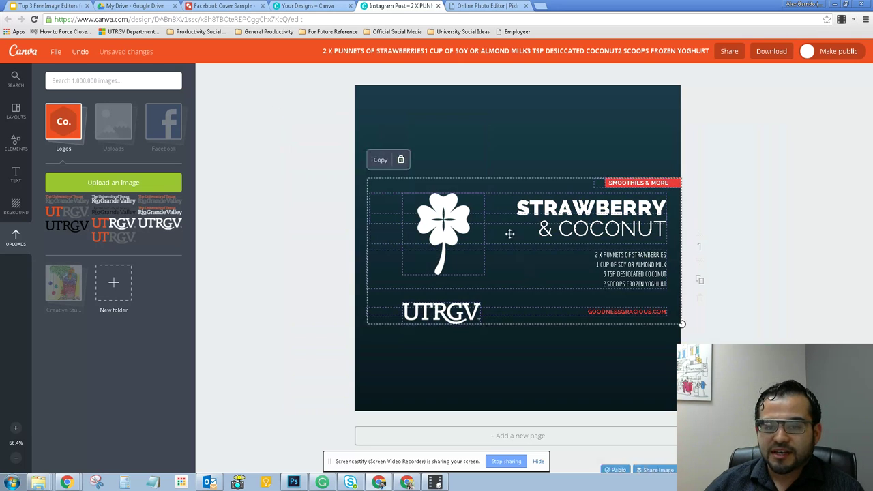
left_click(328, 177)
left_click_drag(433, 219, 393, 225)
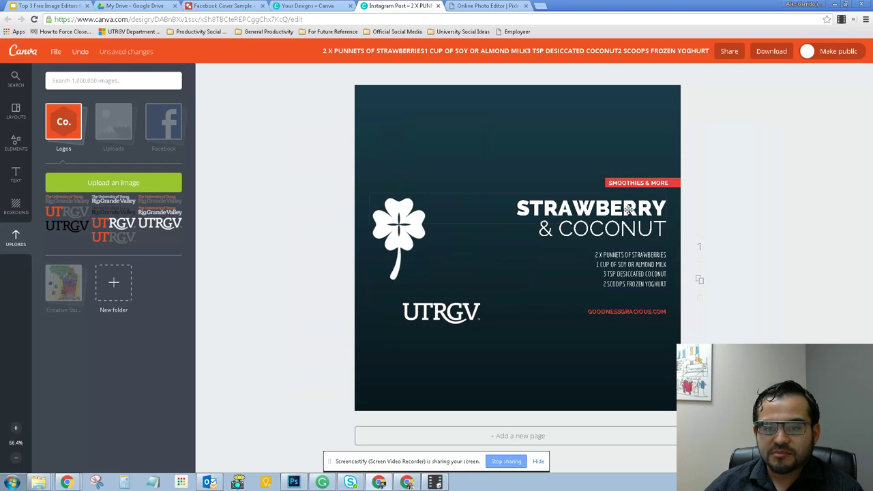
left_click(629, 210)
left_click_drag(782, 379, 562, 172)
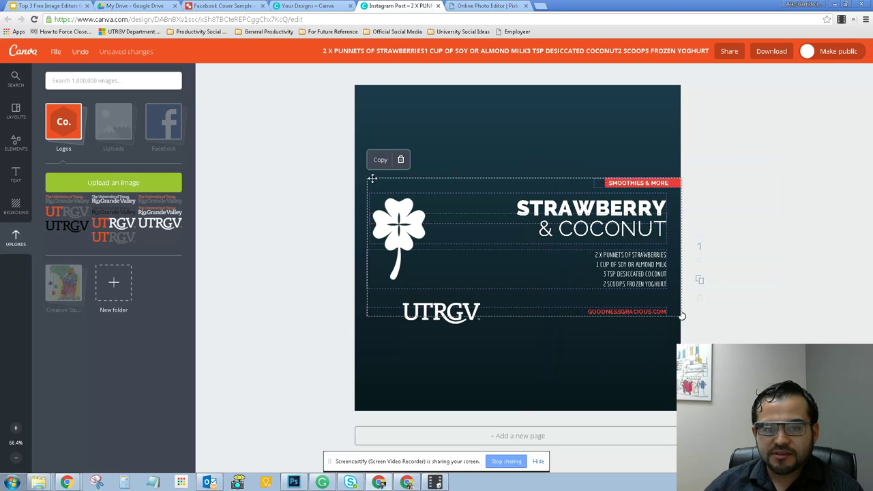
left_click_drag(532, 185, 584, 102)
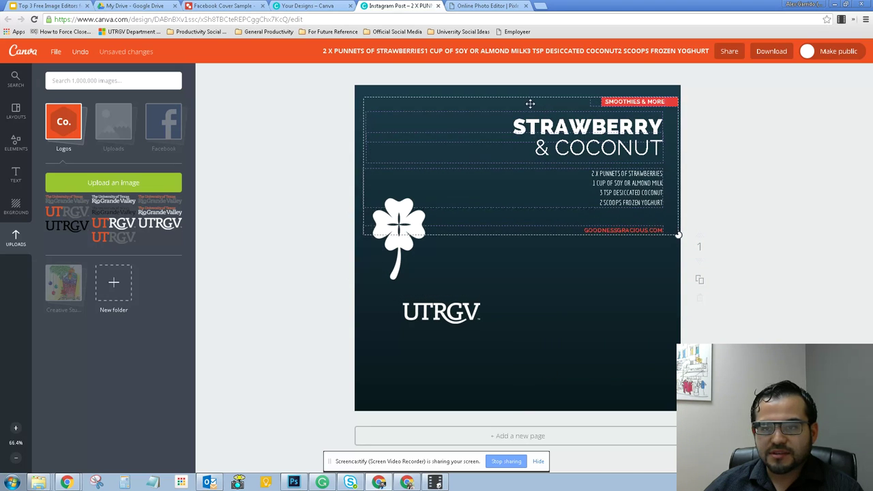
left_click(604, 344)
- Move the UTRGV logo to the bottom and the clover to the centre, then go to Pixlr
left_click_drag(456, 313, 539, 385)
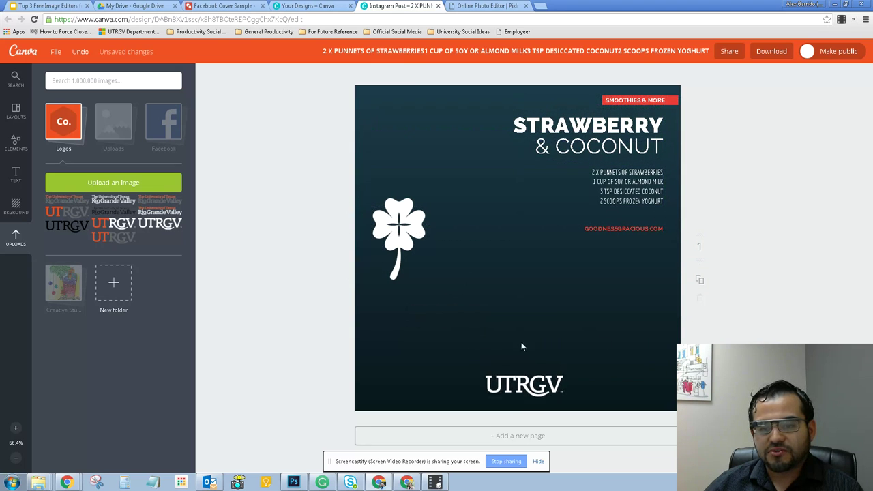
left_click_drag(406, 232, 529, 312)
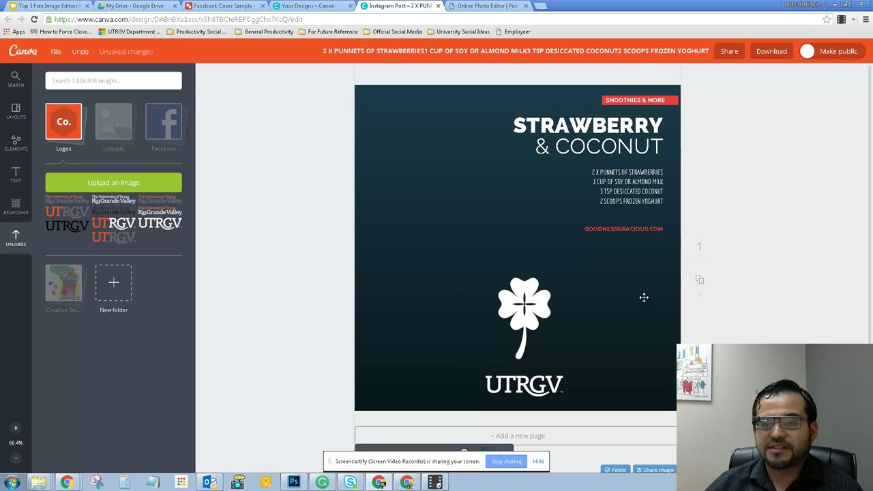
left_click(486, 6)
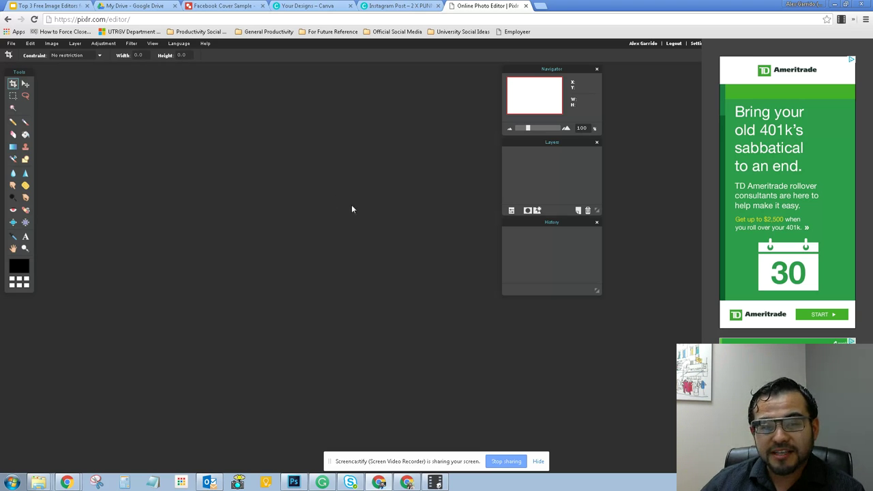
- Create a new 800×600 blank image in Pixlr Editor
left_click(11, 43)
left_click(27, 56)
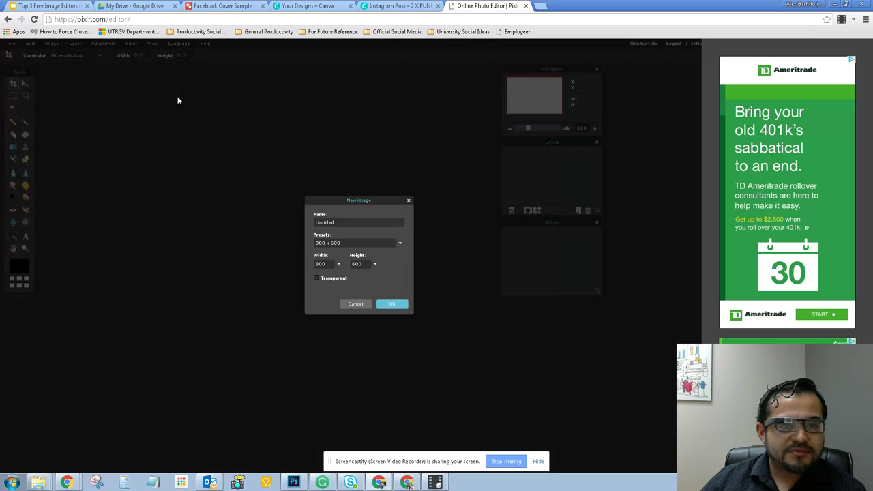
left_click(394, 304)
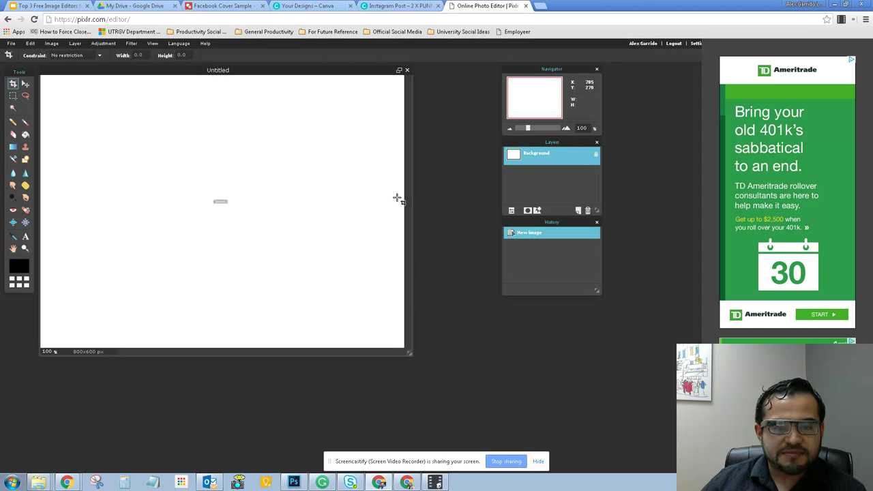
left_click_drag(228, 73, 266, 97)
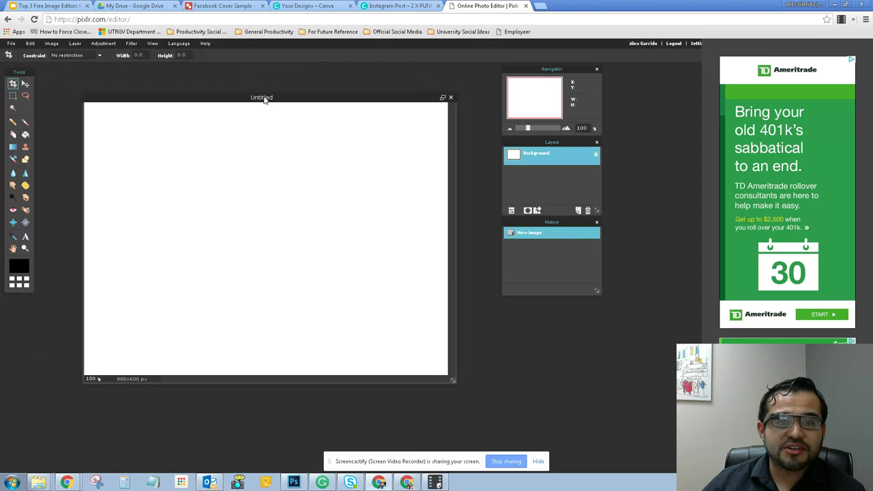
- Crop the blank image to a tall 338×596 portrait canvas
left_click(13, 84)
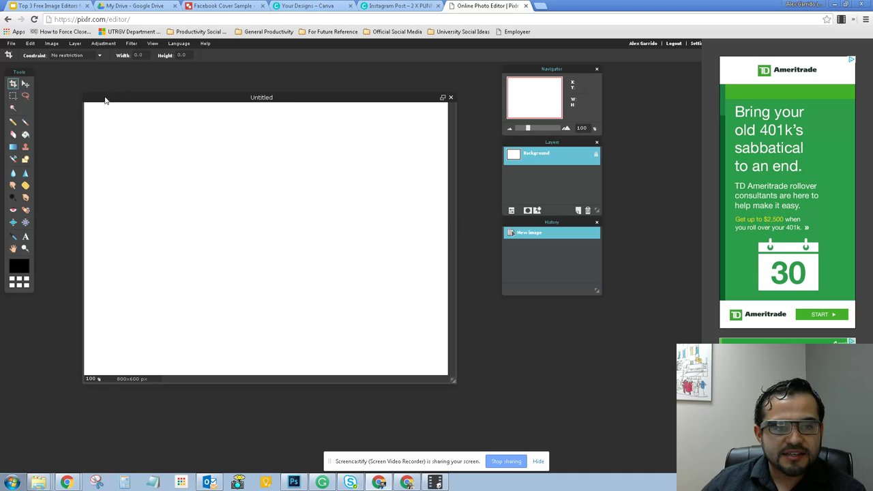
left_click_drag(89, 105, 242, 376)
key("Return")
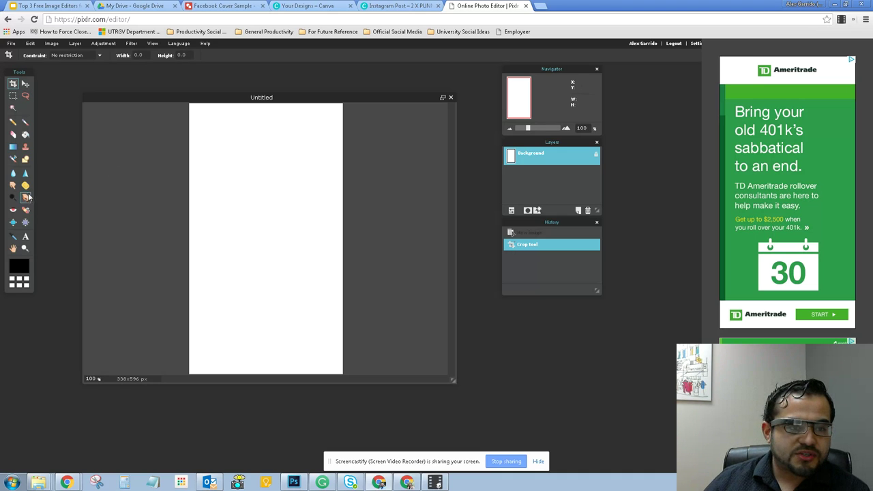
left_click(18, 44)
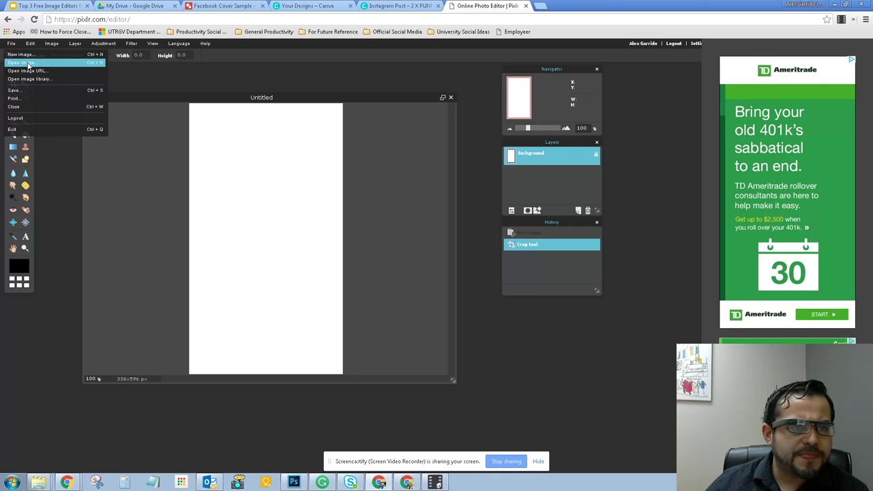
- Choose Open image URL... from the File menu
mouse_move(53, 46)
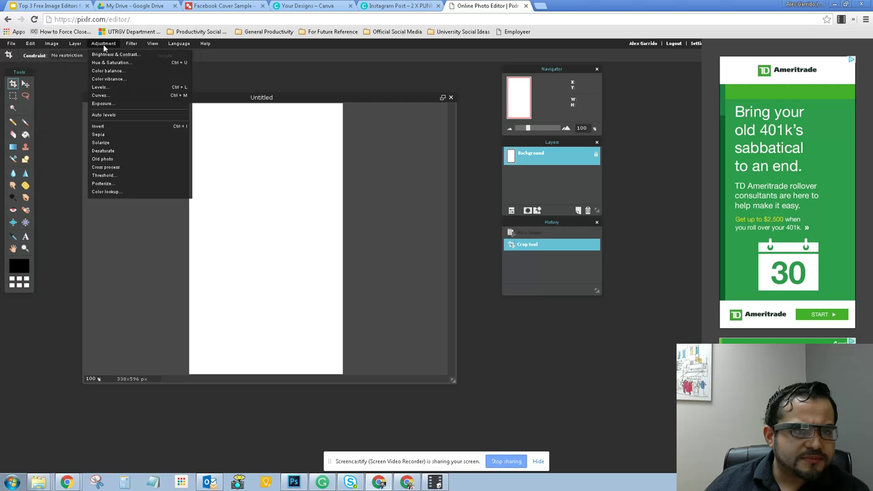
mouse_move(11, 43)
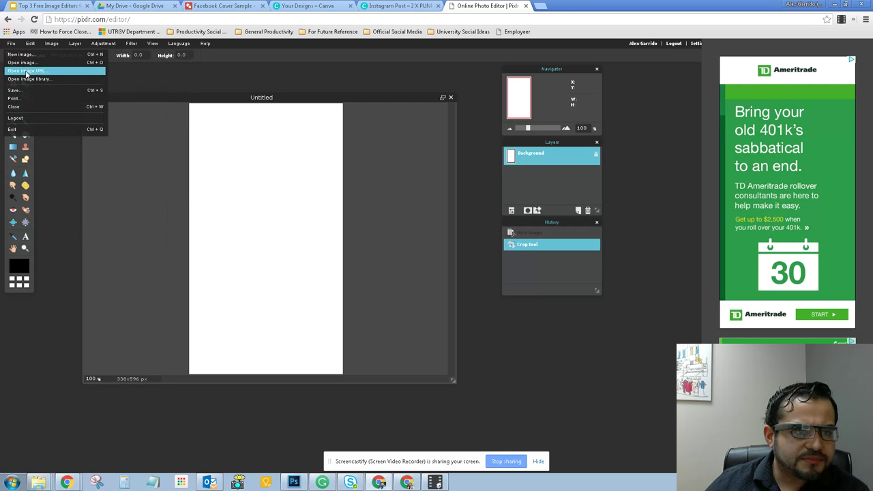
left_click(28, 71)
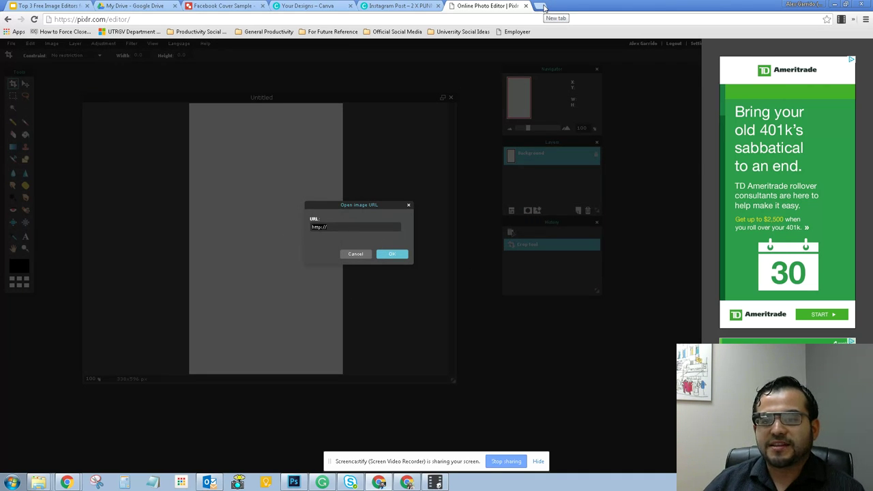
- Load facebook.com/utrgv and copy the pottery-wheel cover photo's image address
left_click(544, 7)
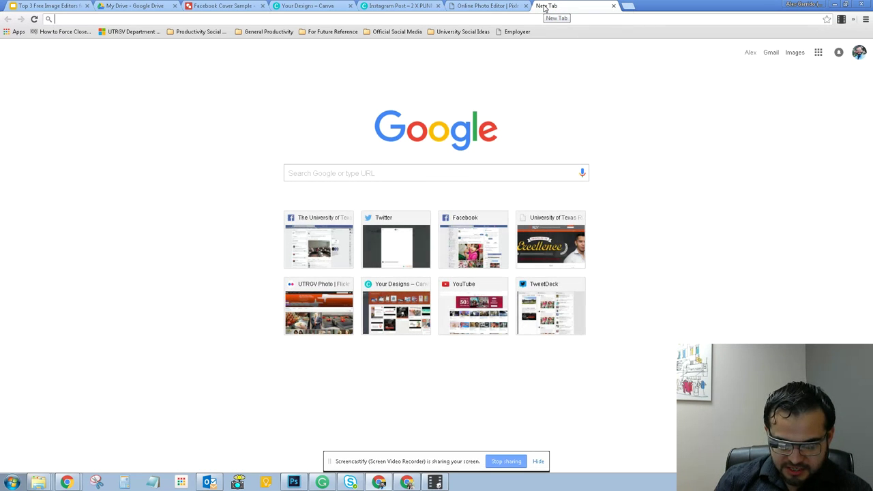
type("facebook.com/utrgv")
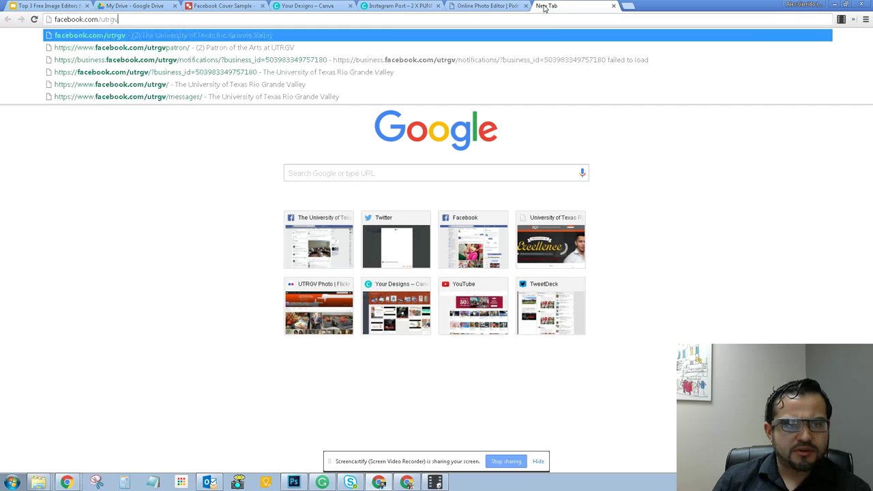
key("Return")
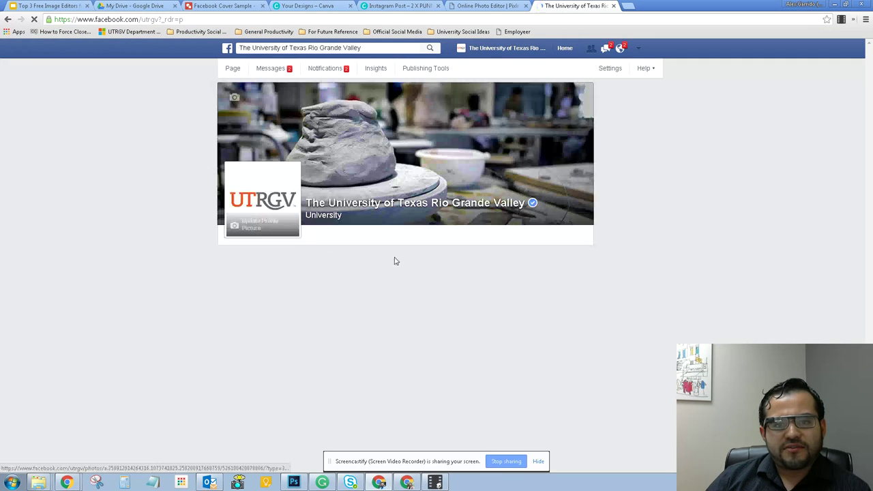
scroll(555, 342, "down", 2)
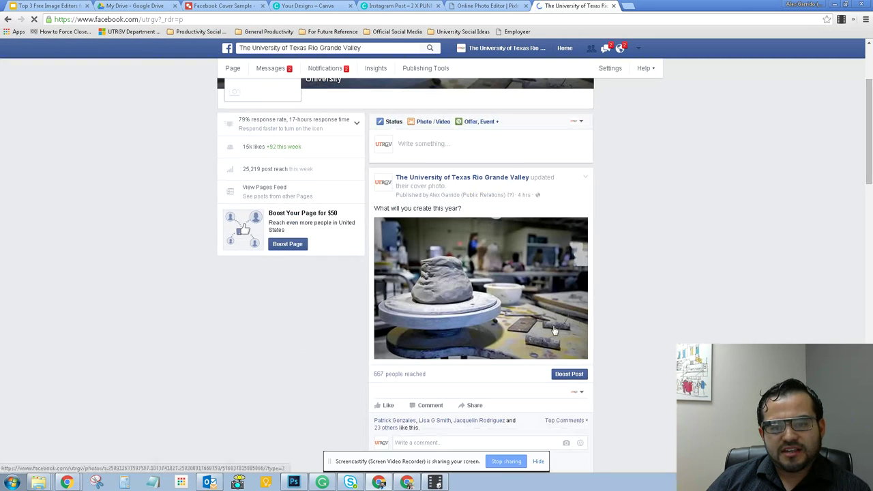
left_click(484, 262)
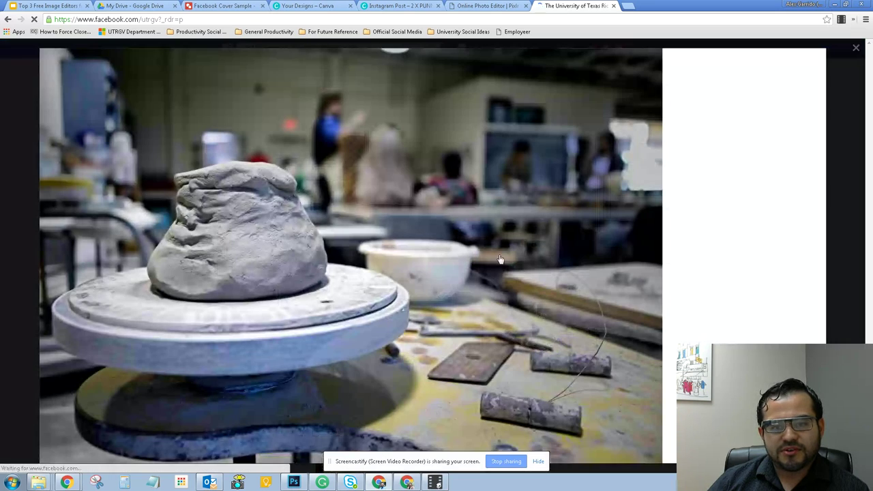
right_click(450, 160)
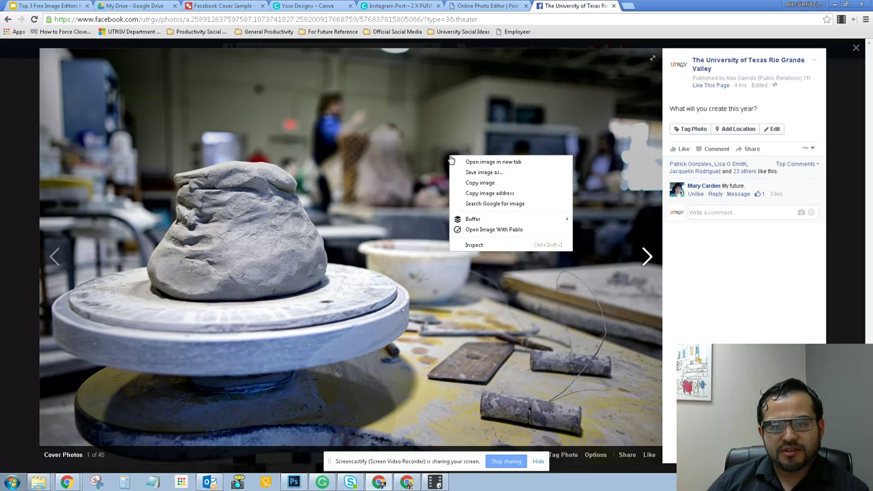
right_click(334, 134)
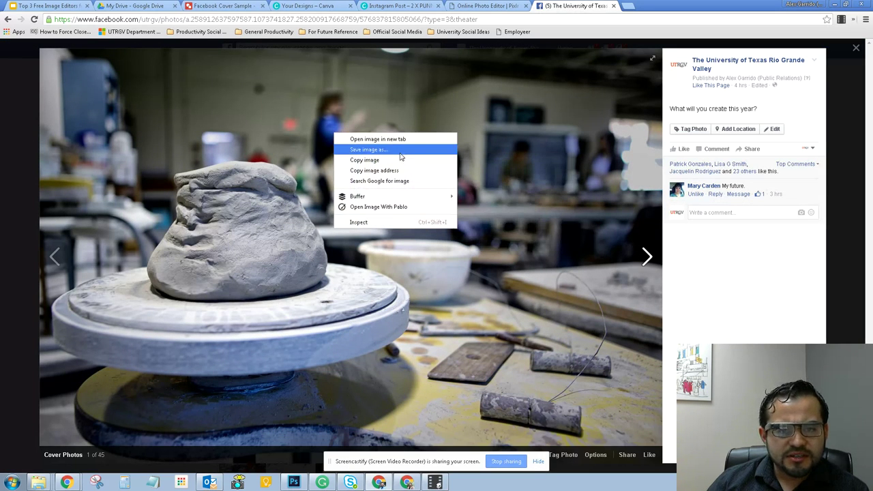
left_click(368, 170)
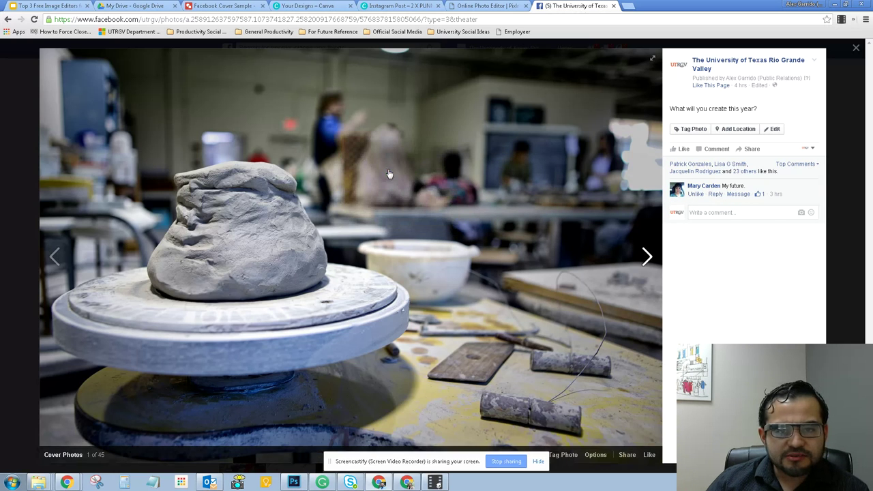
- Paste the image address into a new tab to view the photo alone
left_click(630, 6)
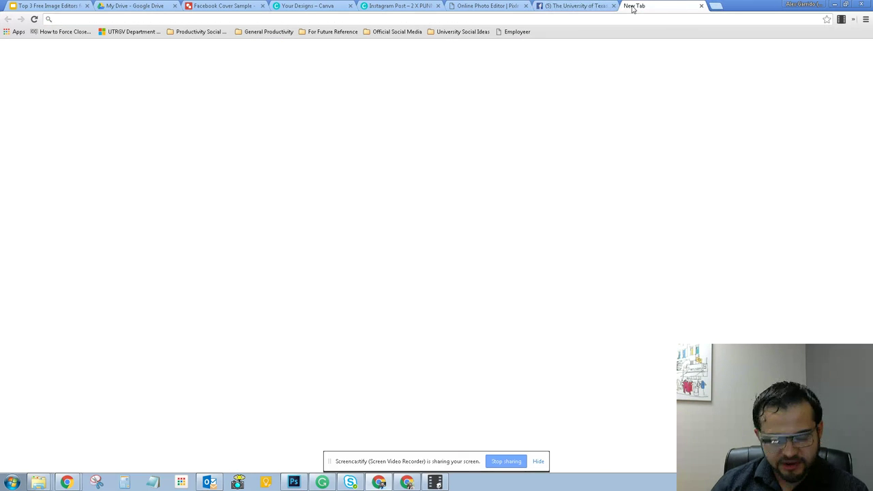
key("ctrl+v")
key("Return")
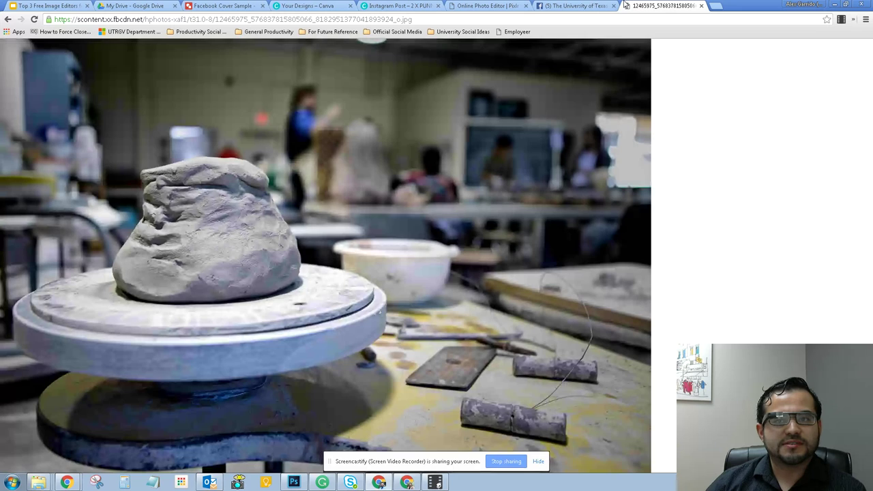
- Paste the address into Pixlr's Open image URL field and load the 2048×1365 photo
left_click(499, 5)
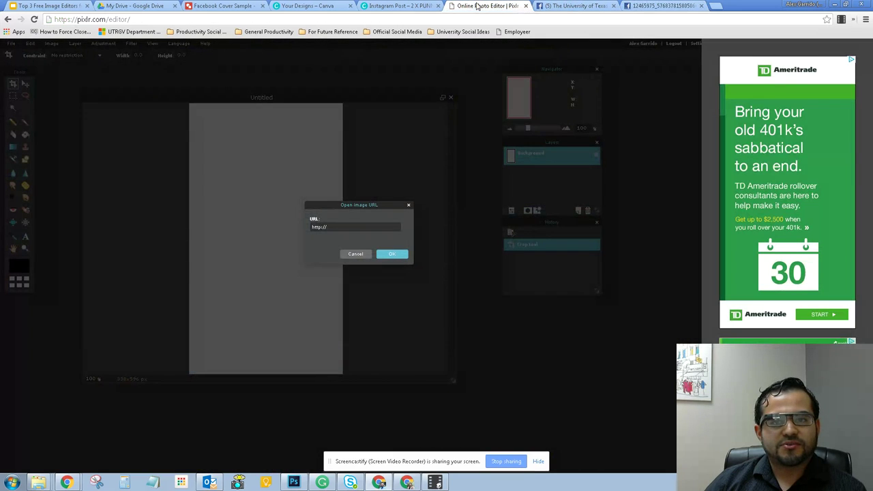
left_click(343, 227)
key("ctrl+v")
left_click(392, 254)
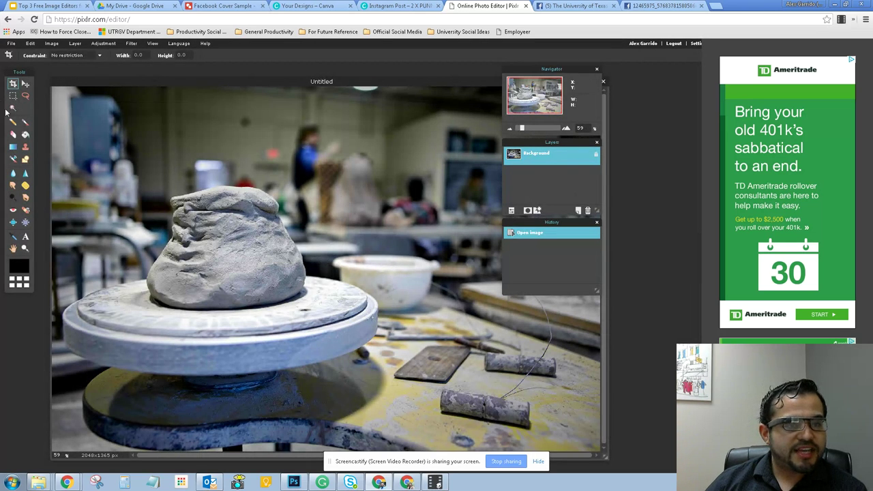
left_click(32, 44)
- Set the canvas size to 1080×1080 px anchored at middle-left
mouse_move(53, 45)
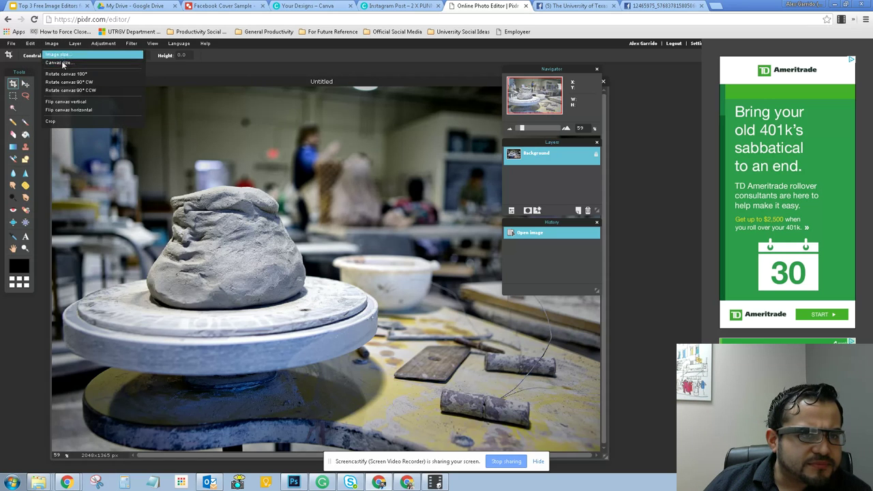
left_click(61, 63)
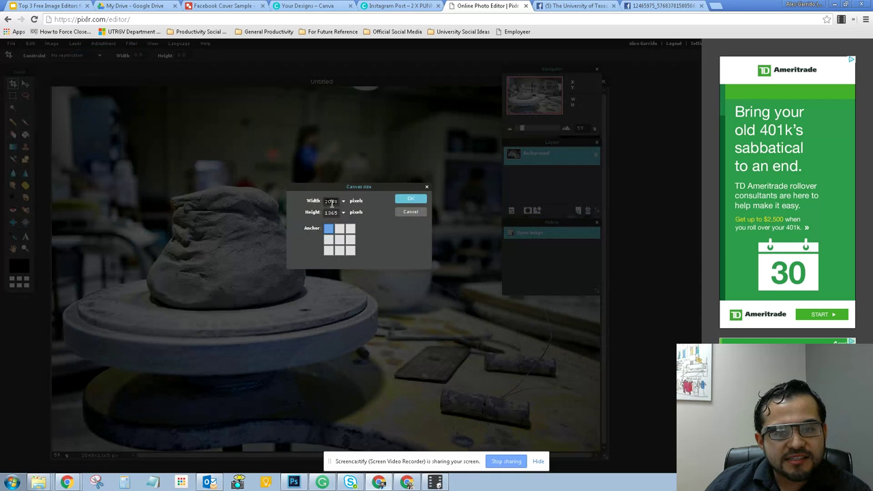
type("1080")
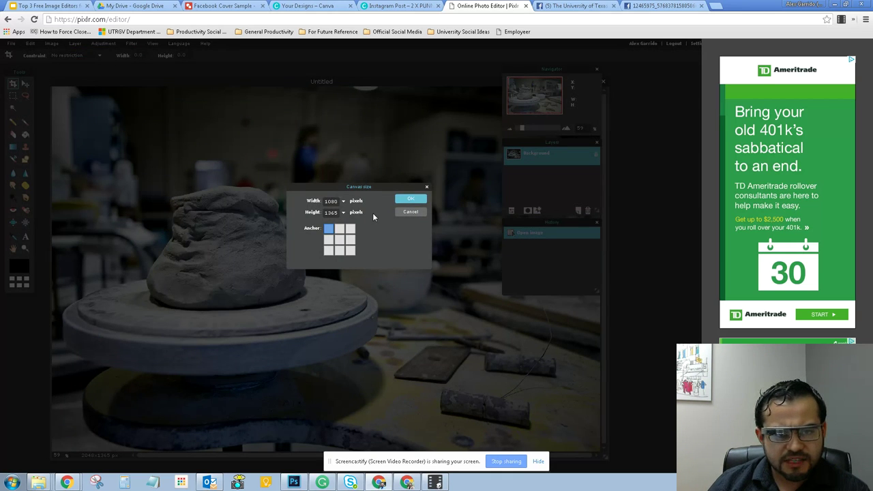
left_click(336, 213)
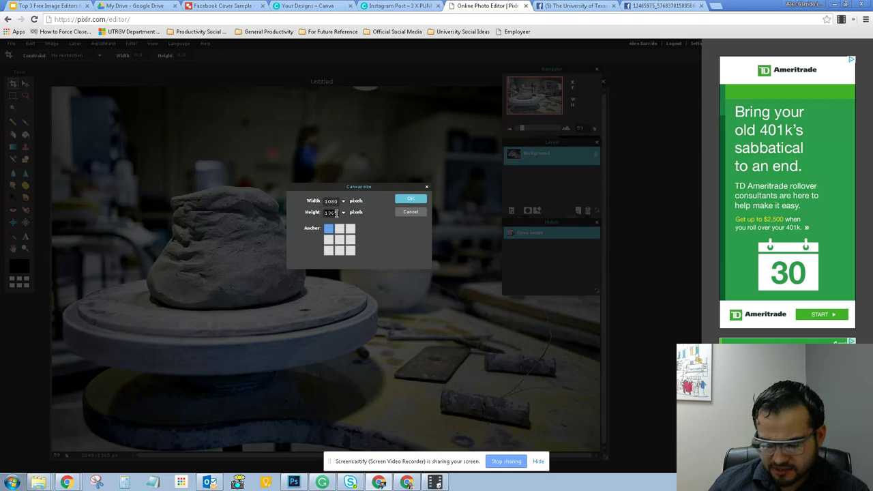
type("1080")
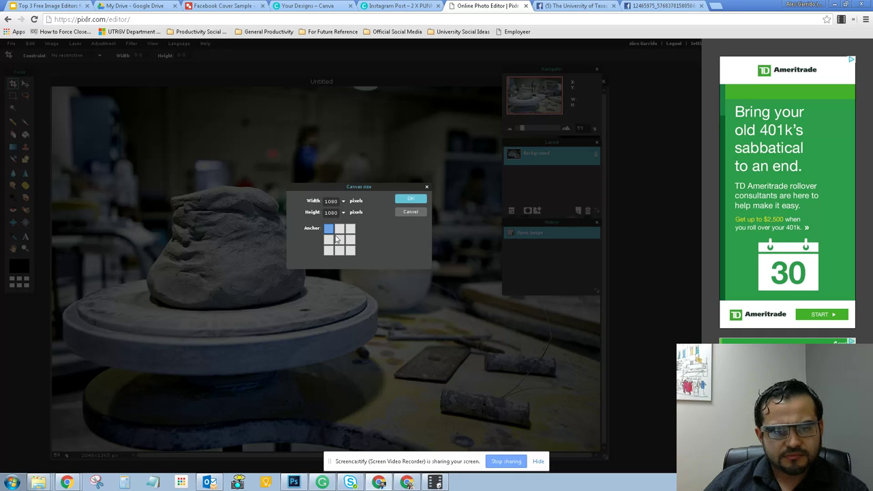
left_click(331, 239)
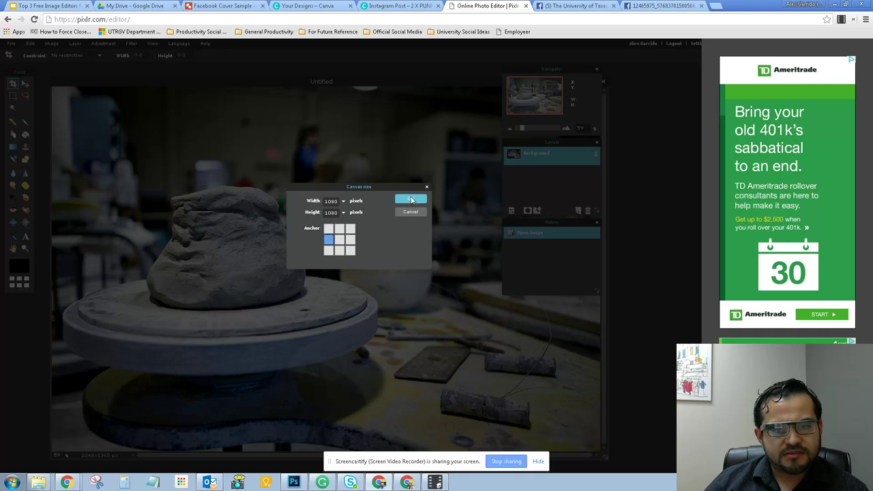
left_click(410, 200)
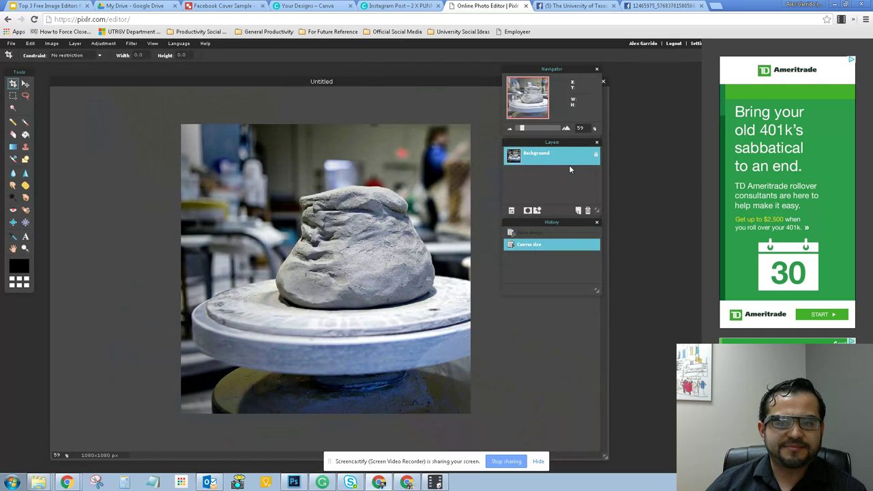
- Compare against the original photo in History, then reapply the 1080×1080 canvas size
left_click(25, 83)
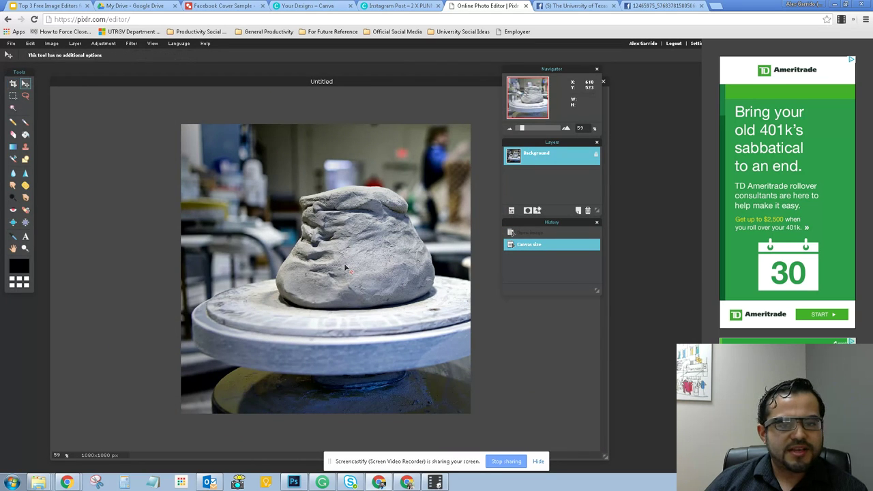
left_click(534, 234)
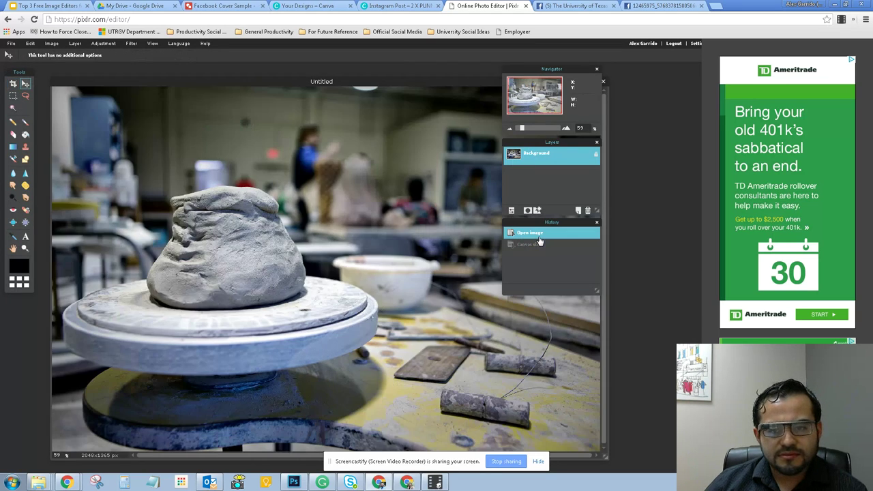
left_click(537, 245)
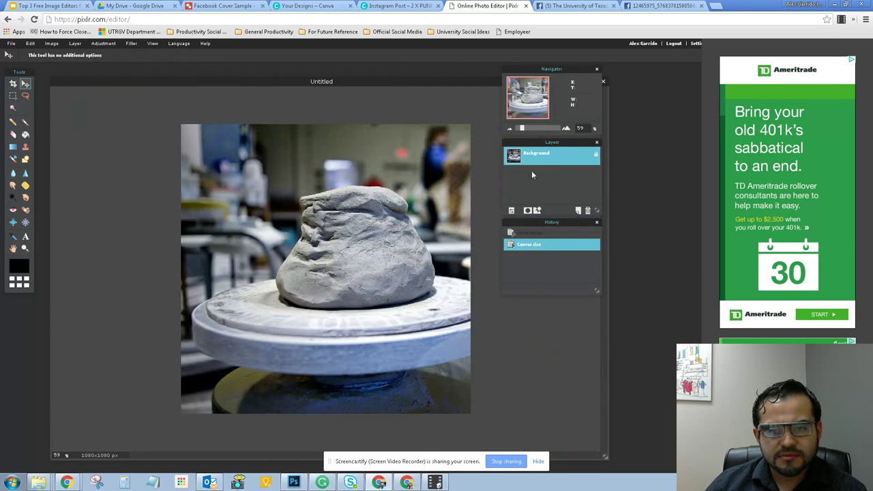
- Unlock the Background layer into Layer 0 and close Layer styles without applying any
left_click(597, 156)
double_click(581, 162)
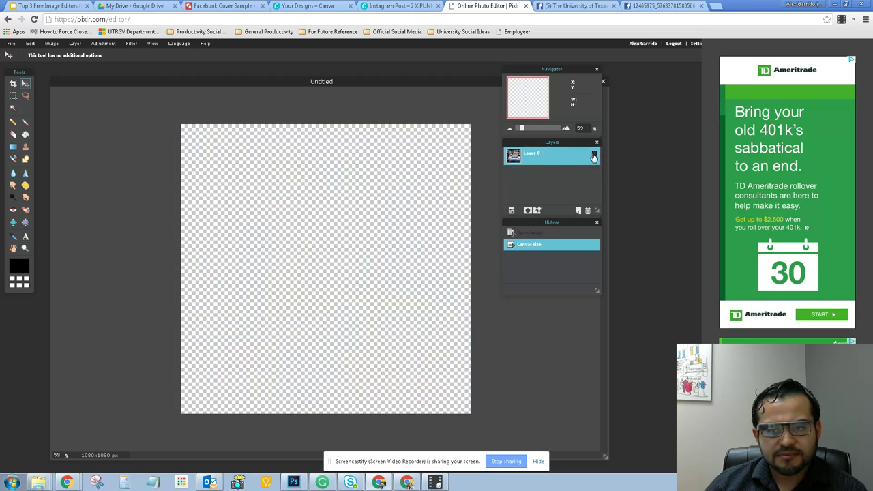
left_click(595, 156)
double_click(594, 157)
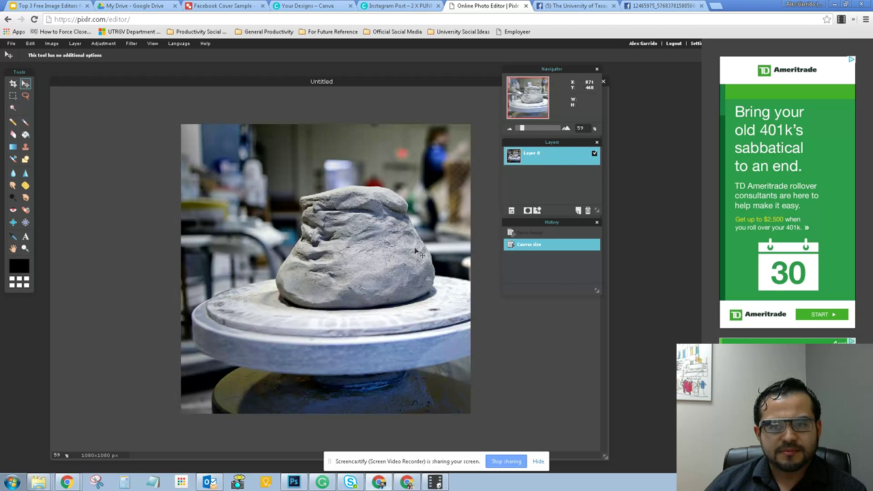
left_click(538, 211)
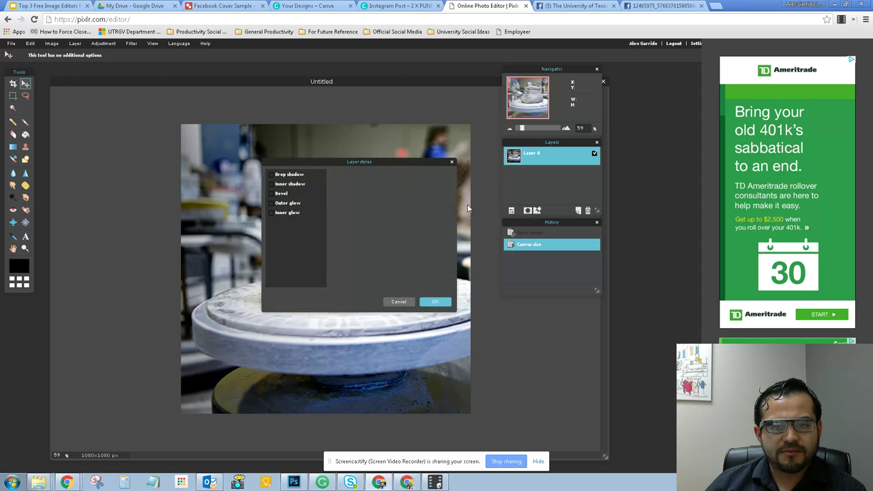
left_click(406, 302)
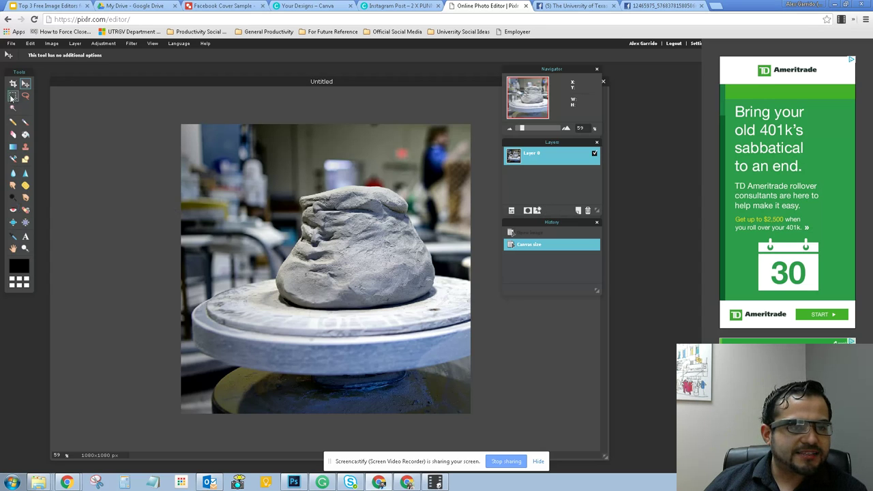
- Add white 'Hello' text in the upper left of the photo
left_click(25, 236)
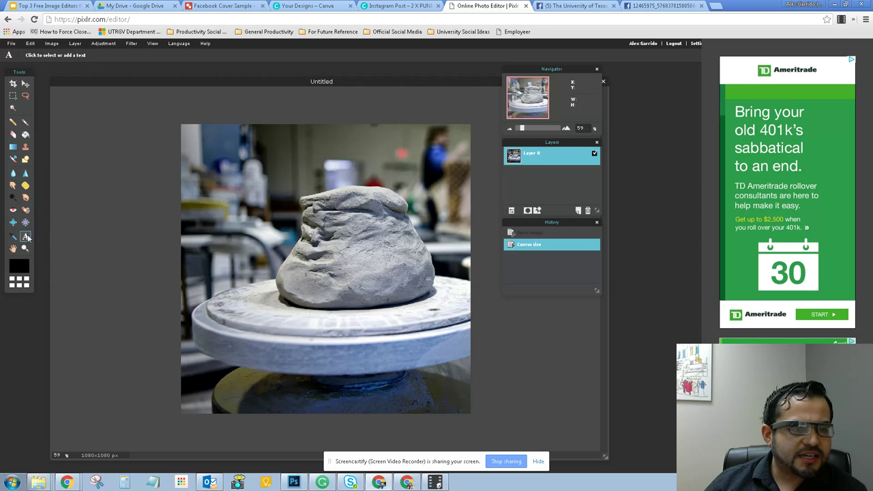
left_click(234, 164)
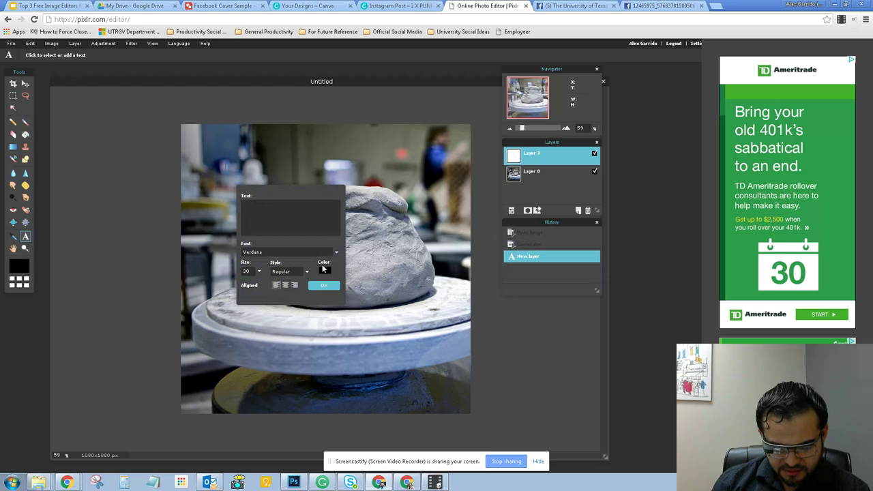
type("Hello")
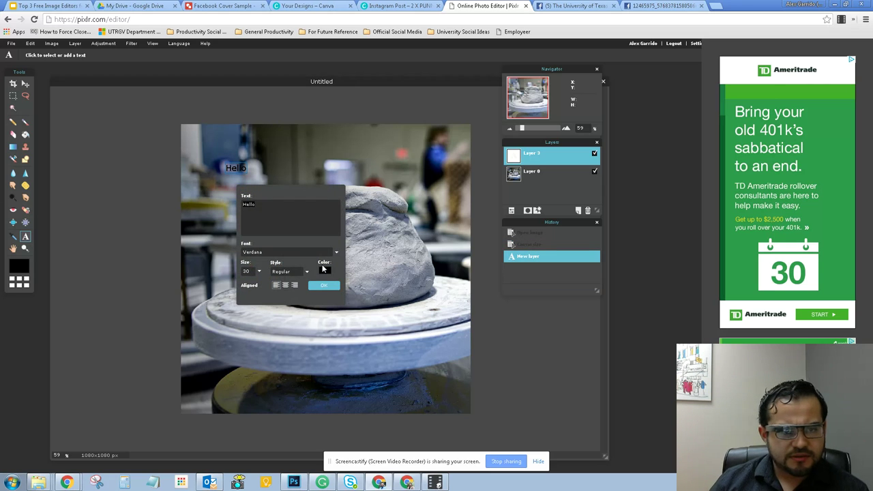
left_click(325, 270)
left_click_drag(298, 215, 304, 185)
left_click(449, 316)
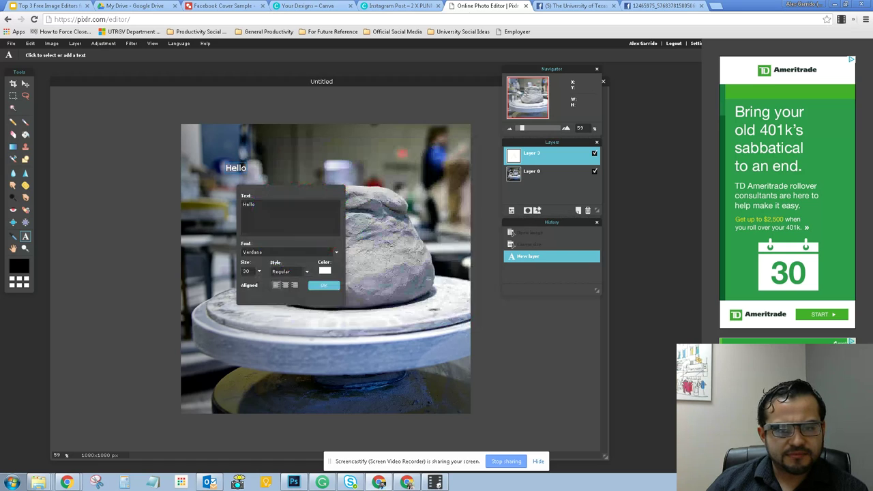
- Set the Hello text size to 130 and move it further up and left
left_click(259, 272)
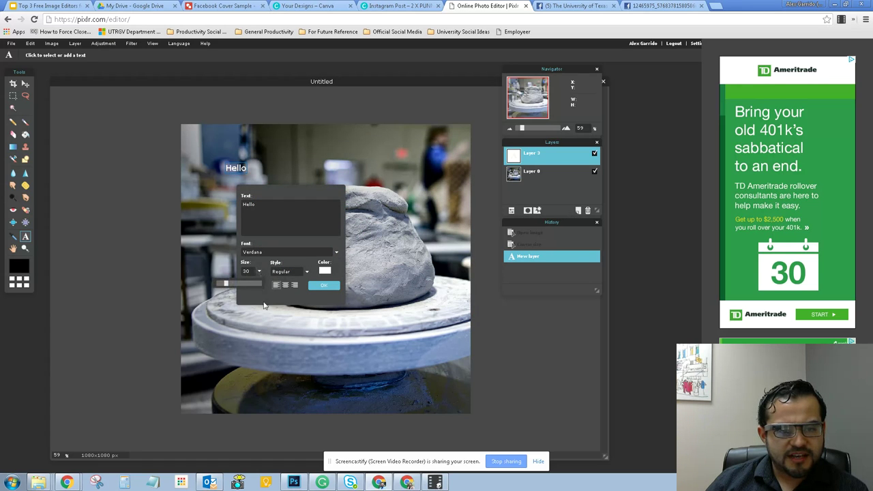
left_click_drag(222, 288, 261, 284)
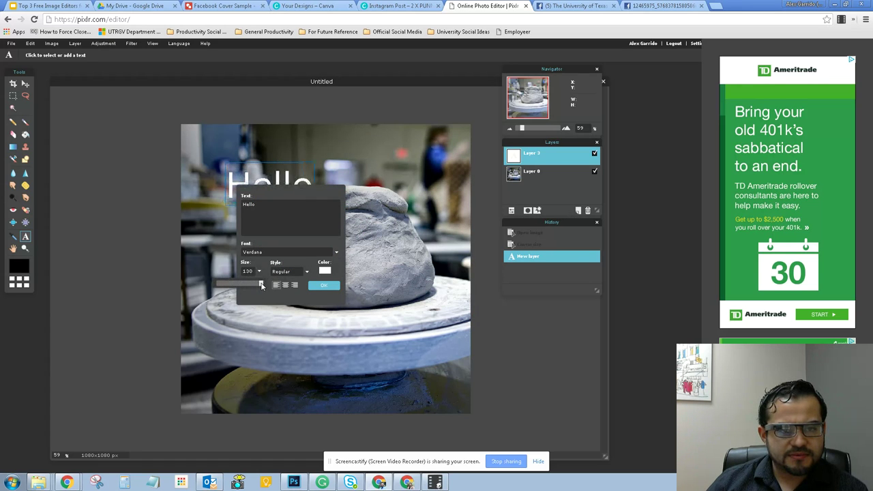
left_click(322, 286)
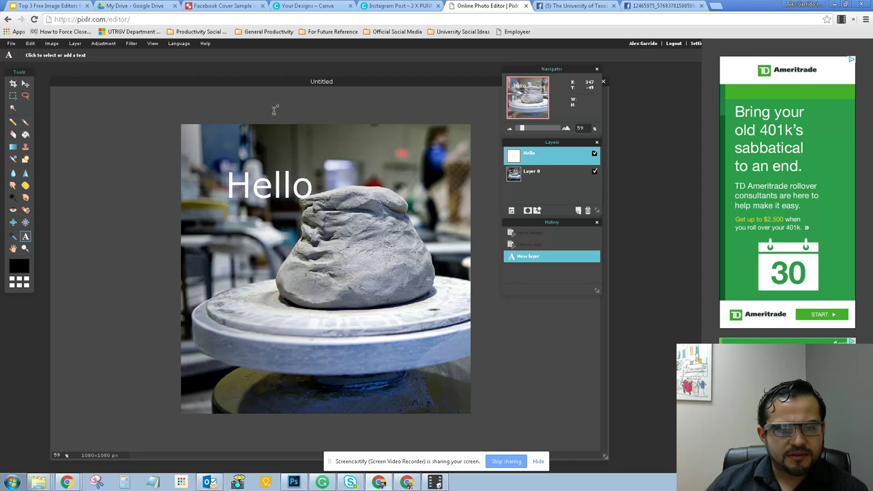
key("v")
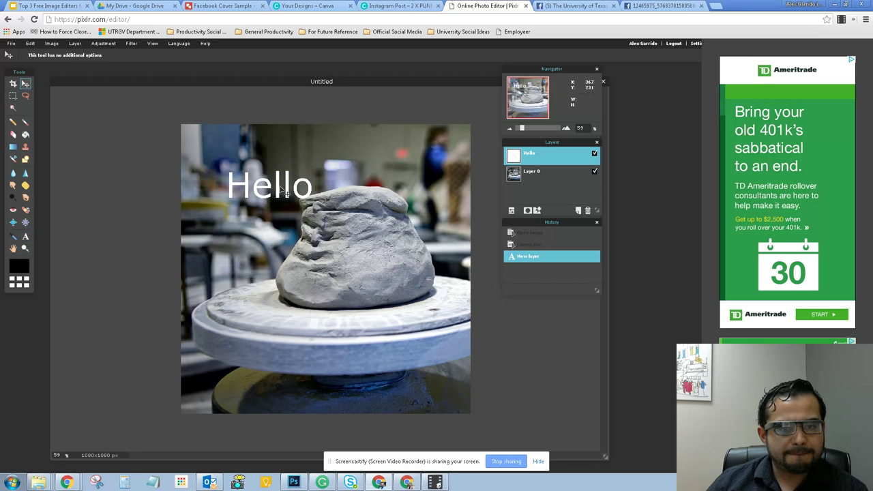
left_click_drag(283, 191, 255, 167)
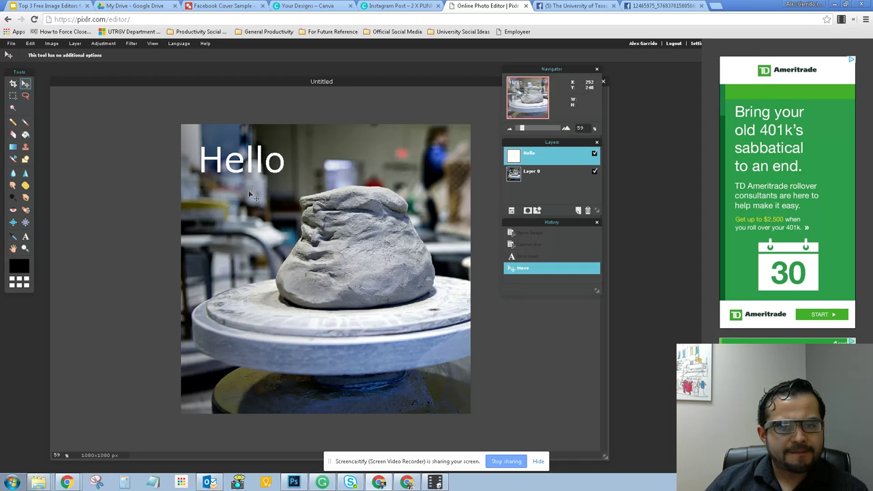
- Try a black-to-white gradient on Layer 0, then undo it
left_click(12, 147)
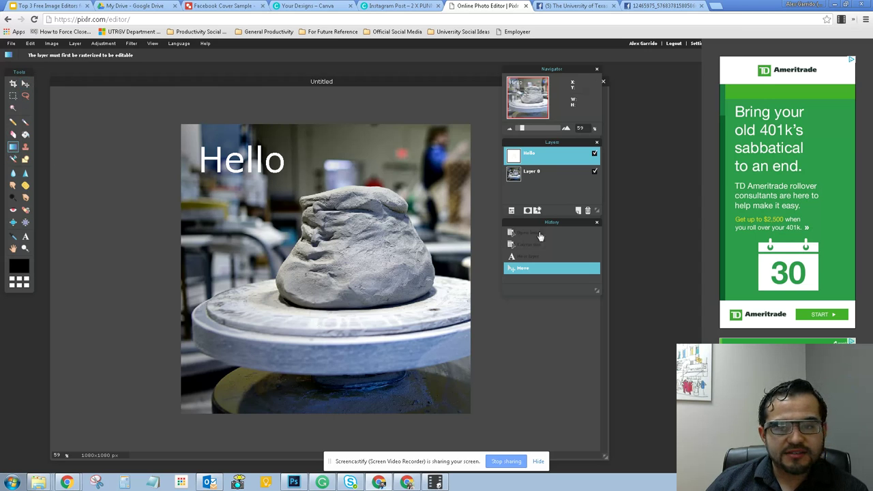
left_click(533, 174)
left_click_drag(316, 370, 330, 283)
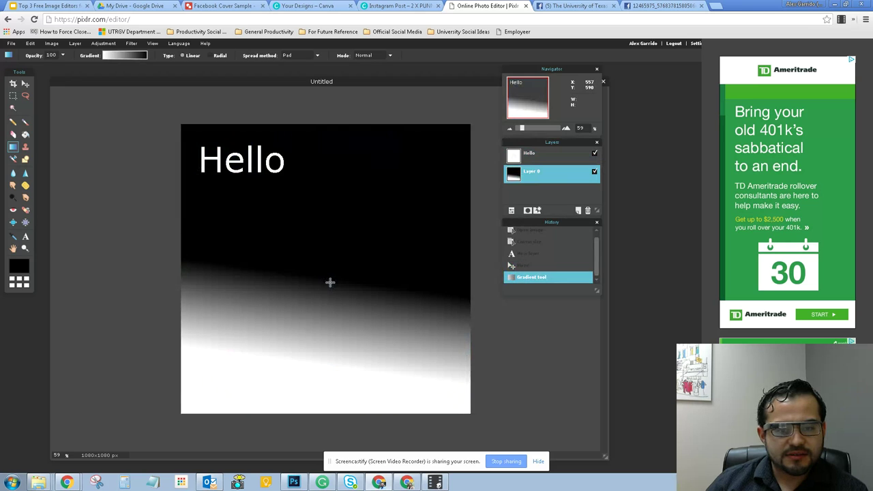
left_click(30, 43)
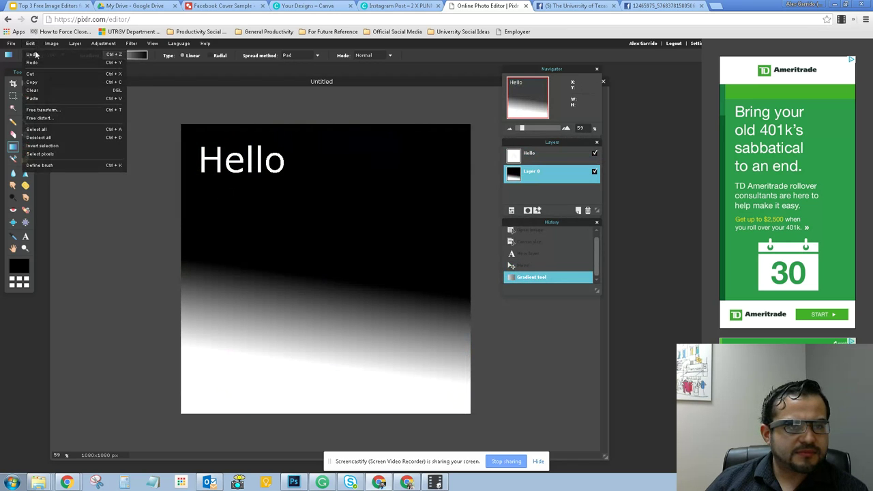
left_click(37, 54)
- Browse the Filter and Adjustment menus, then return to the Google Drive file list
left_click(131, 43)
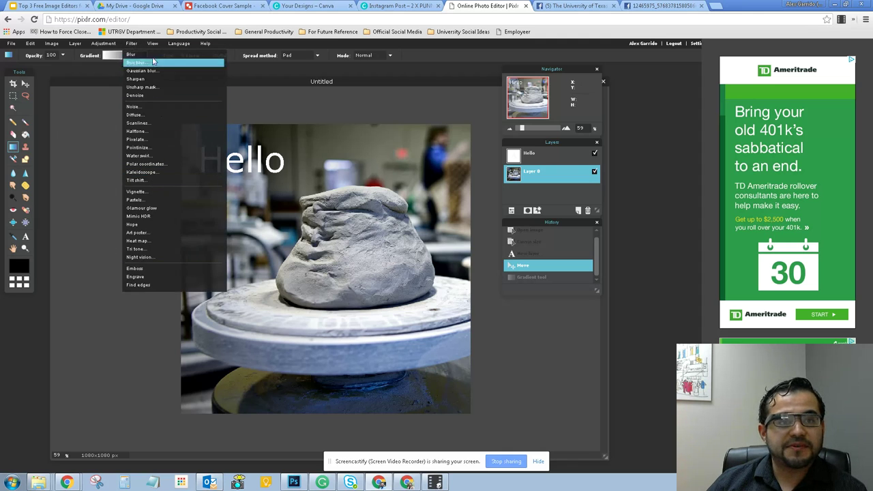
left_click(97, 46)
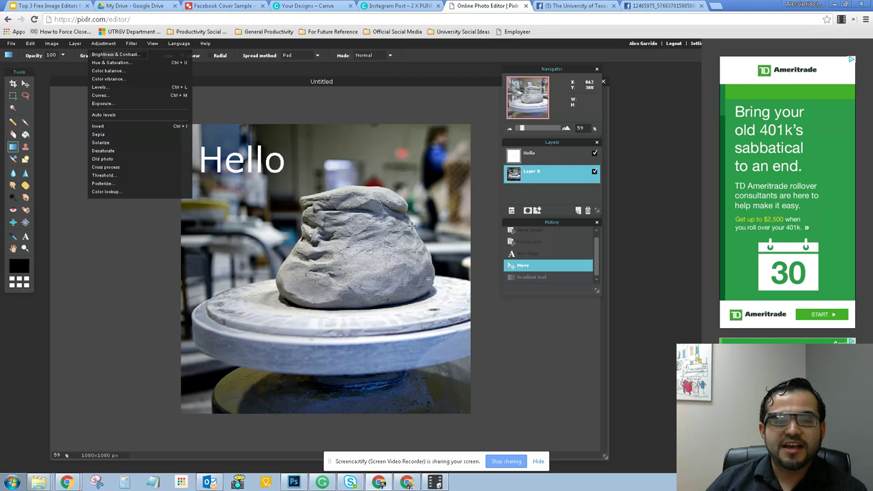
left_click(25, 84)
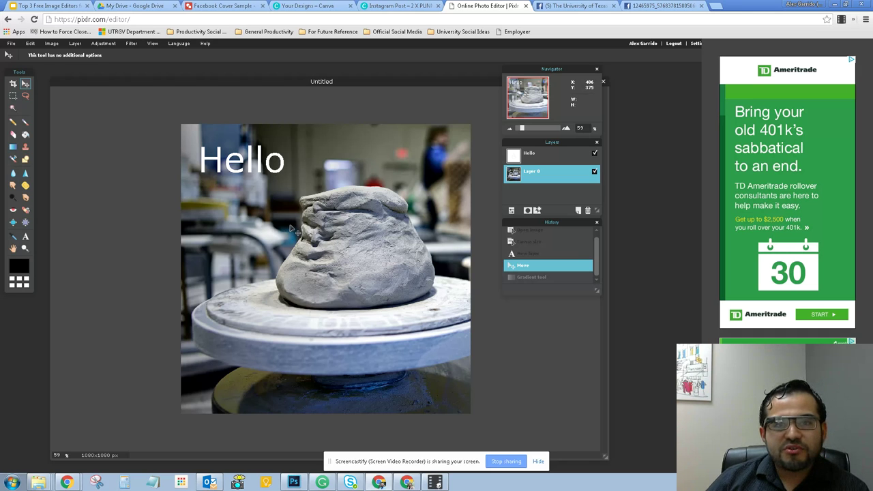
left_click(134, 6)
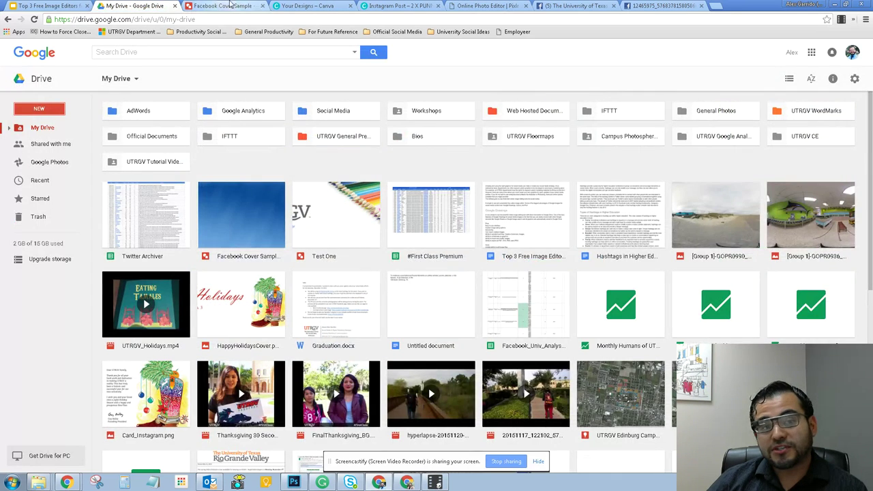
- Glance at the Facebook Cover Sample drawing and the Canva Instagram Post, then return to the Pixlr Hello photo
left_click(230, 5)
left_click(388, 6)
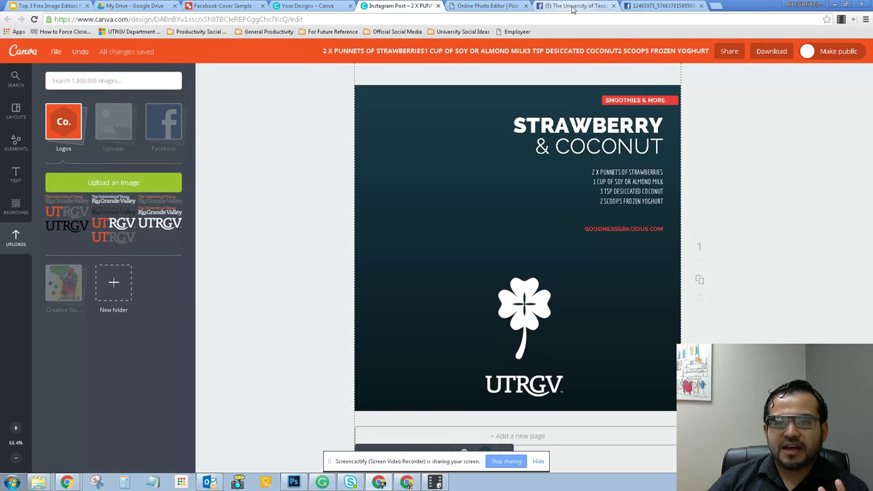
left_click(490, 5)
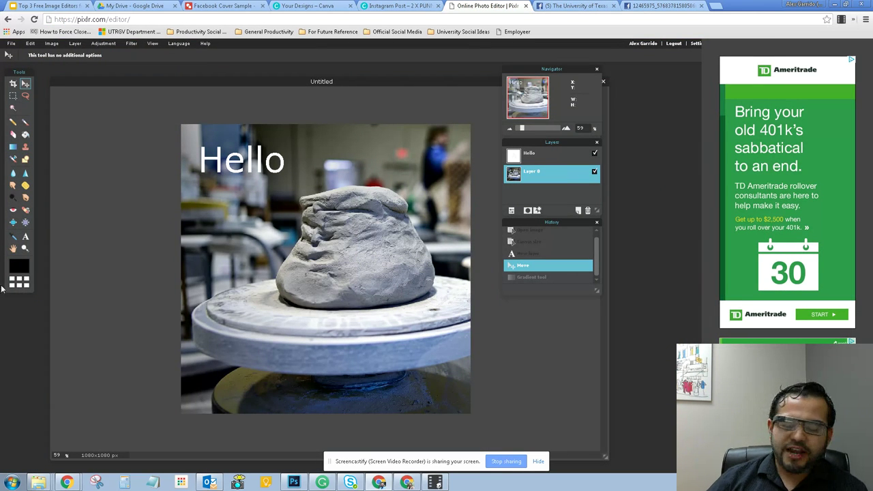